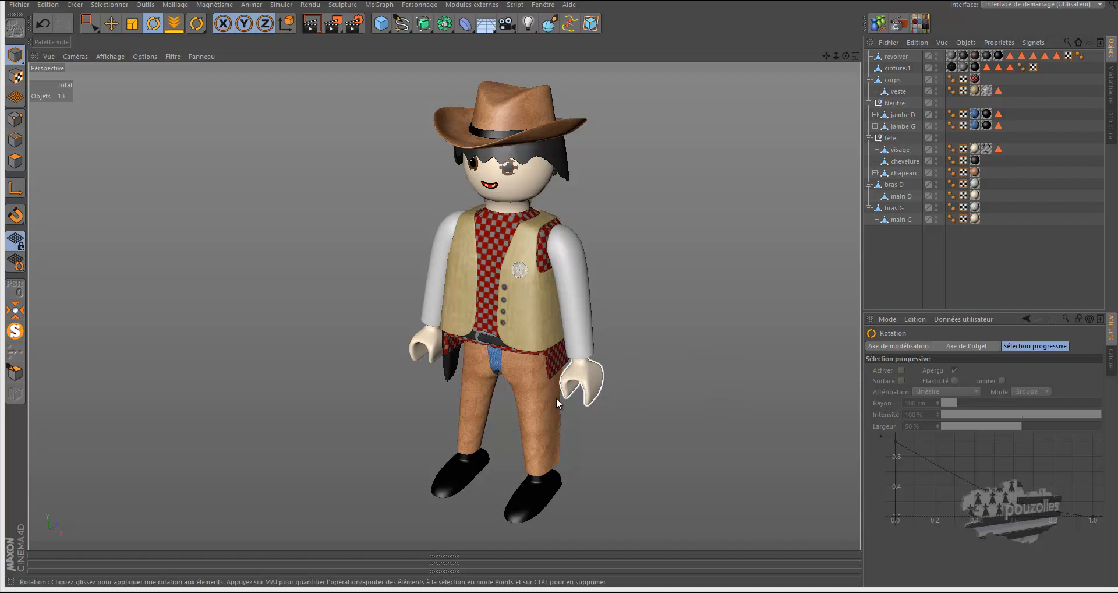
pyautogui.click(547, 395)
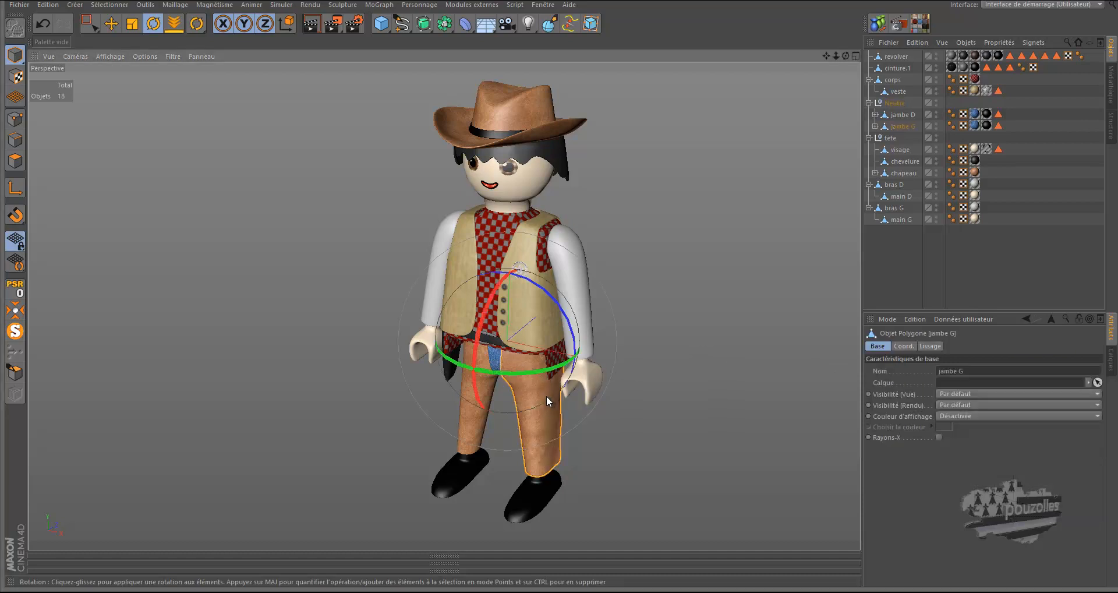
pyautogui.click(679, 356)
pyautogui.scroll(2, 660, 370)
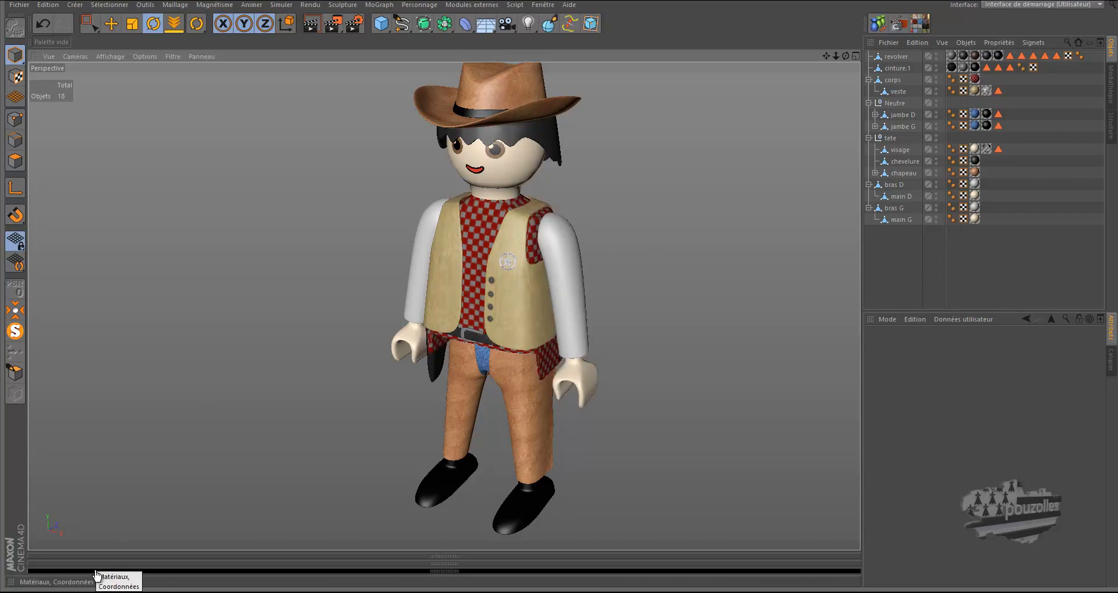
# Switch to the YouTube video page in the browser and open its graffpouzolles link, passing the ad page and closing the pop-up window
pyautogui.click(70, 539)
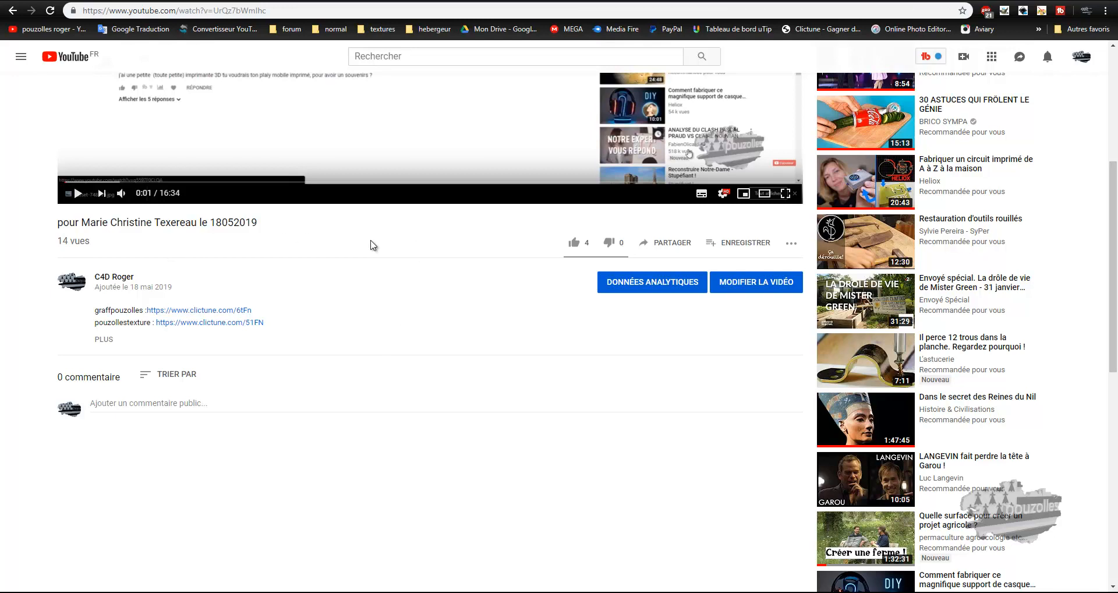
pyautogui.scroll(3, 423, 268)
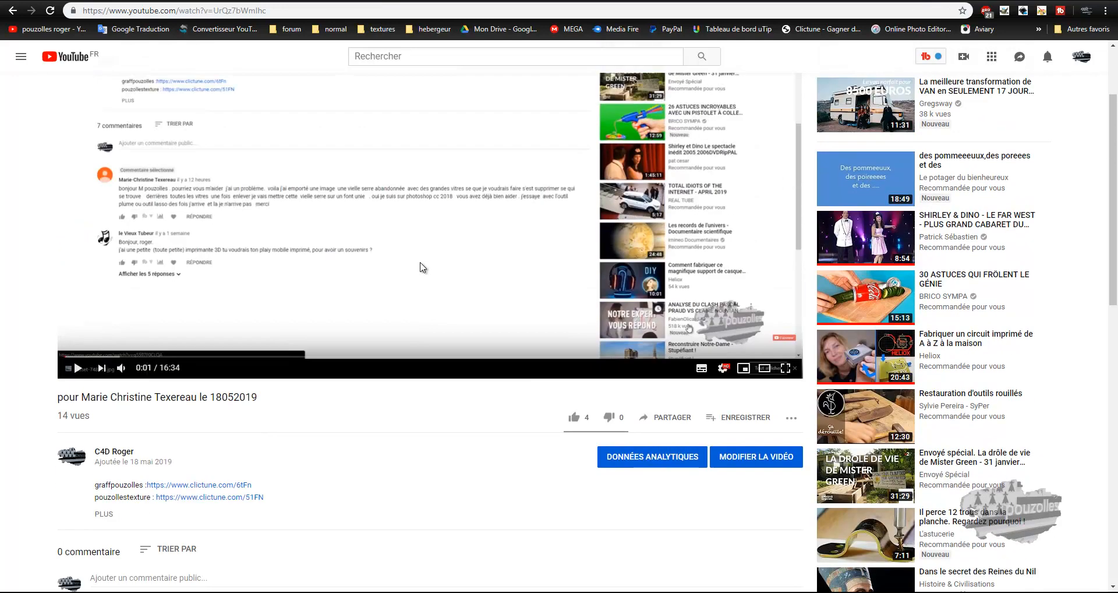
pyautogui.scroll(2, 423, 268)
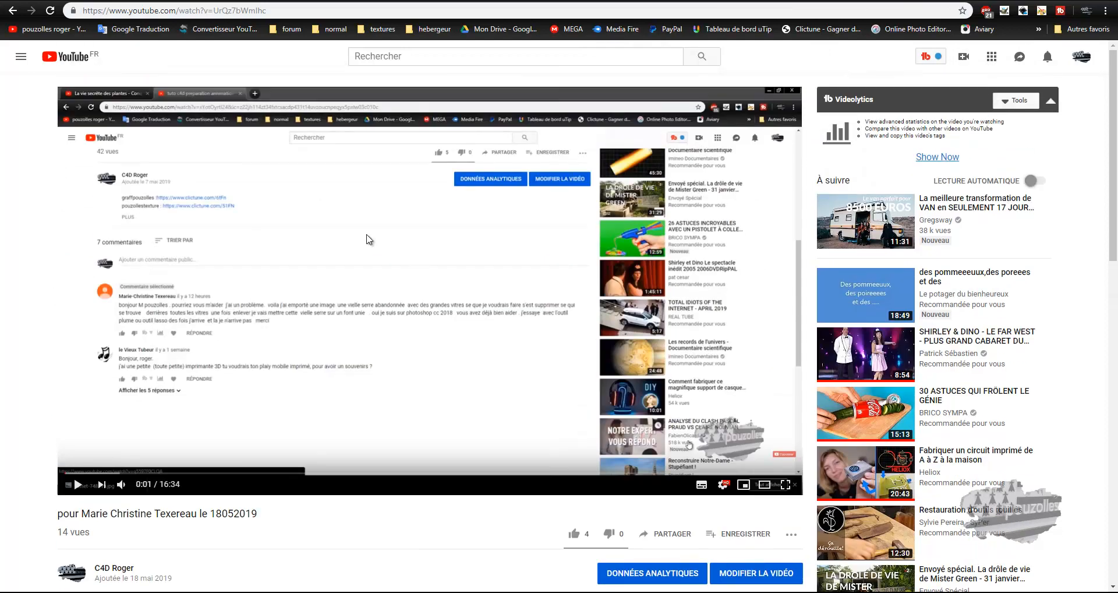
pyautogui.scroll(-4, 265, 267)
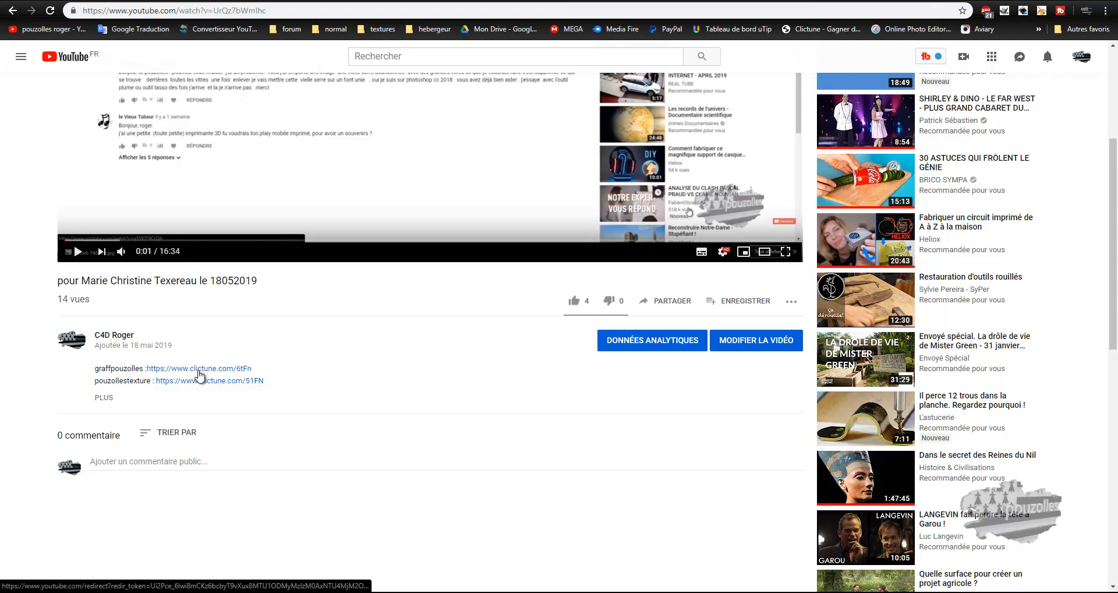
pyautogui.click(198, 369)
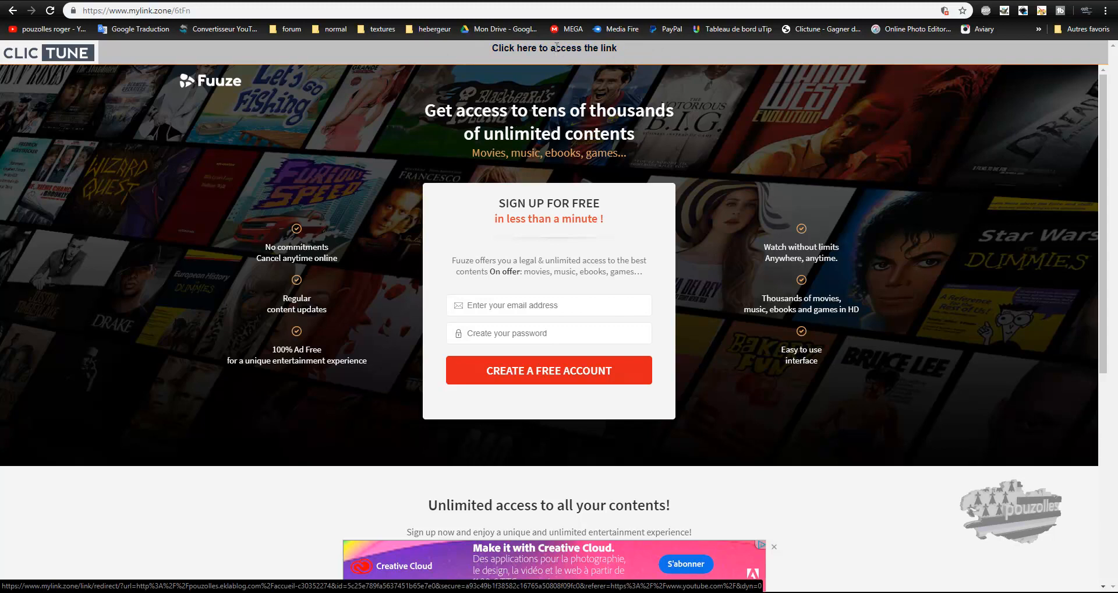
pyautogui.click(557, 49)
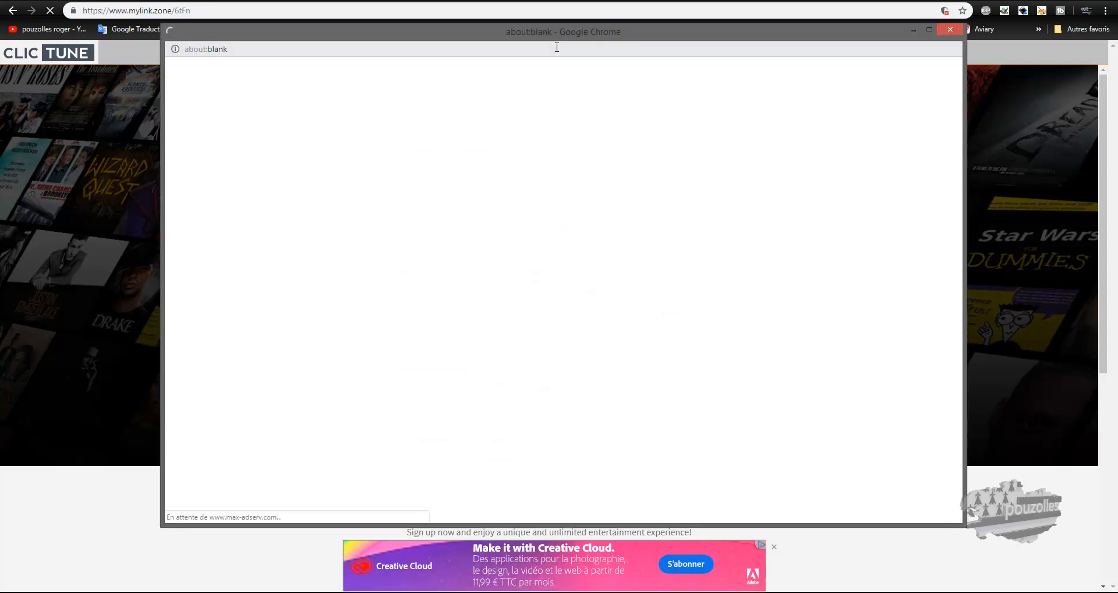
pyautogui.click(949, 30)
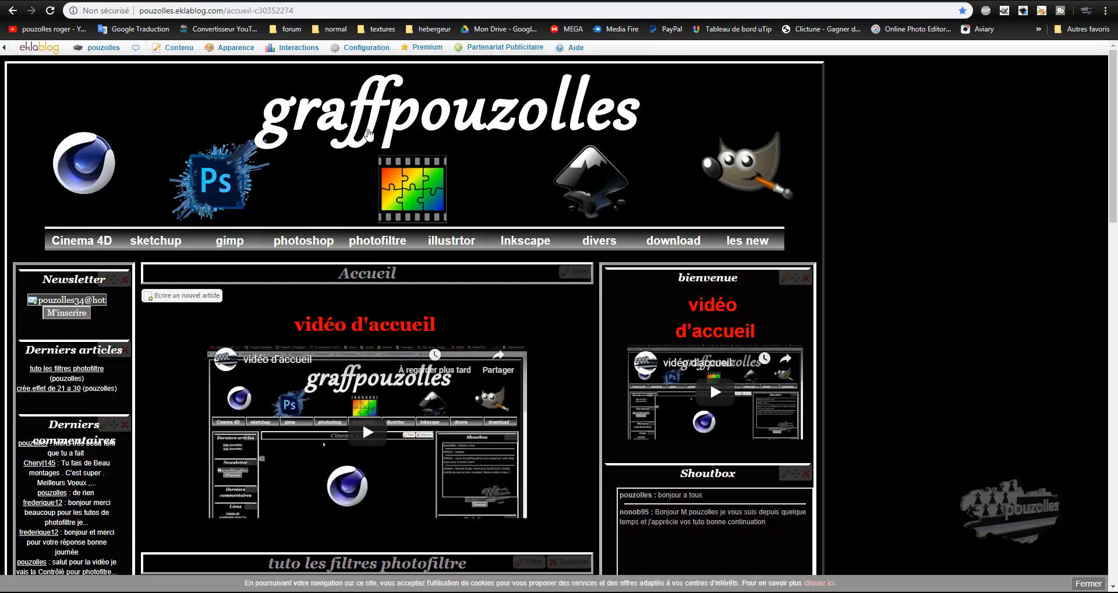
# Open the legoman modelling page (modélisation d'un legoman) through the site's Cinema 4D section and its les modélisation list
pyautogui.click(82, 245)
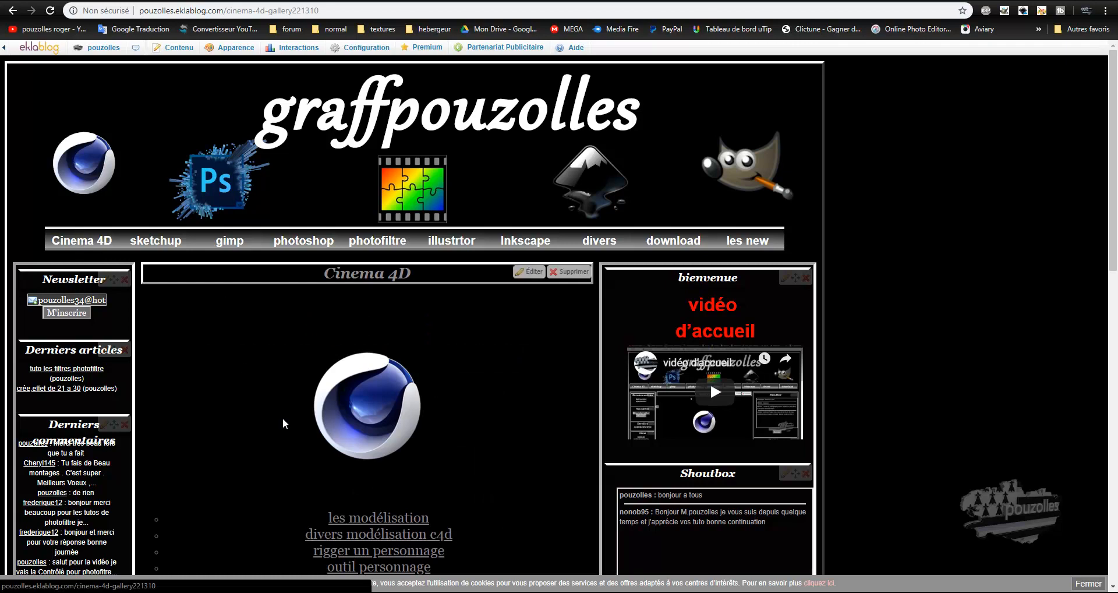
pyautogui.scroll(-1, 280, 523)
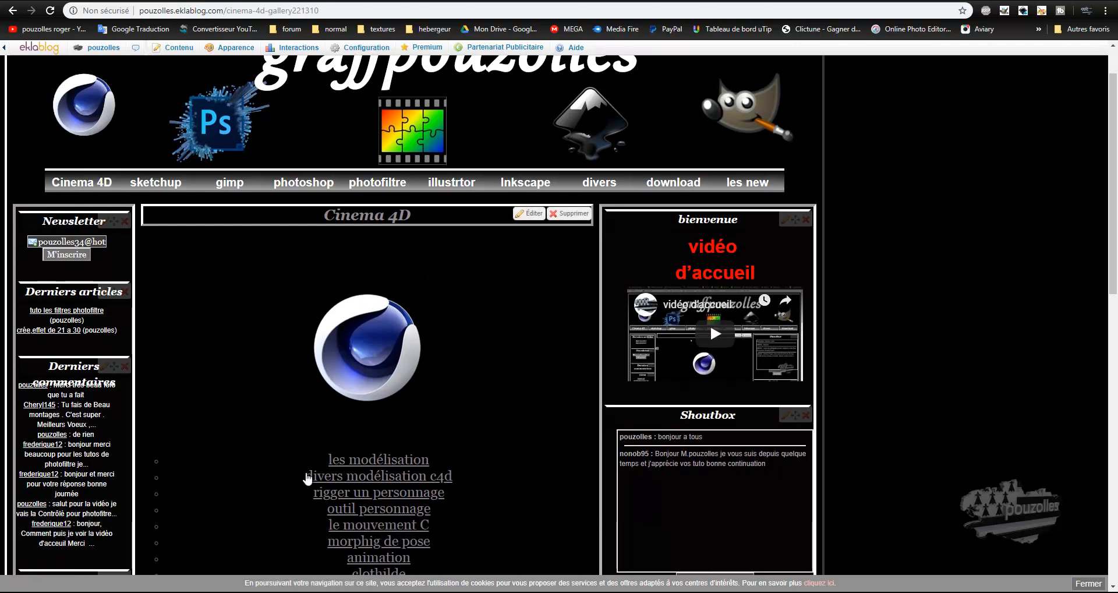
pyautogui.click(395, 463)
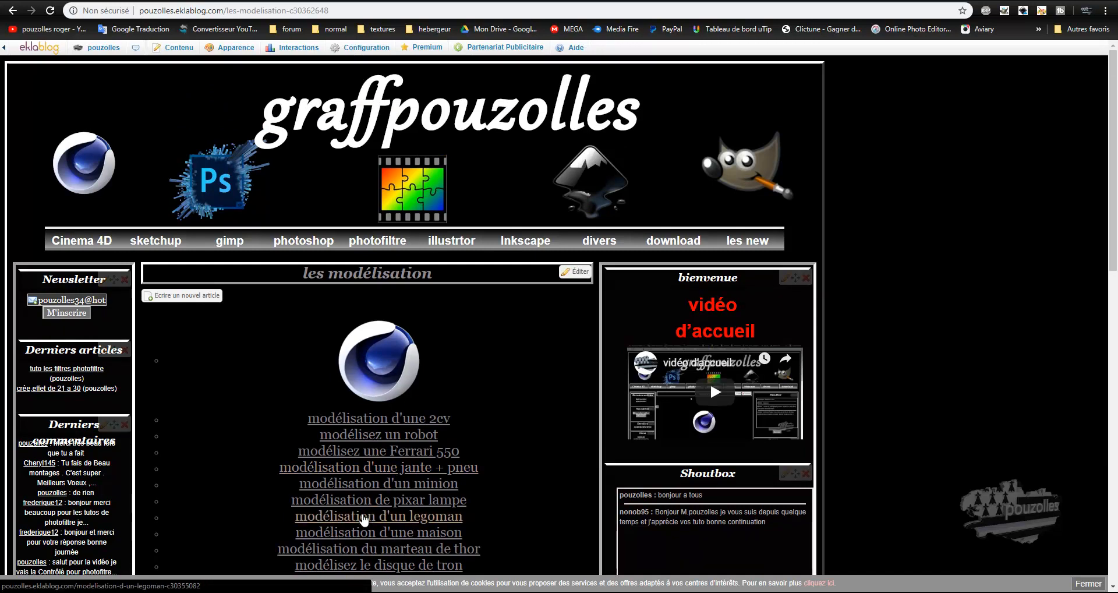
pyautogui.click(363, 517)
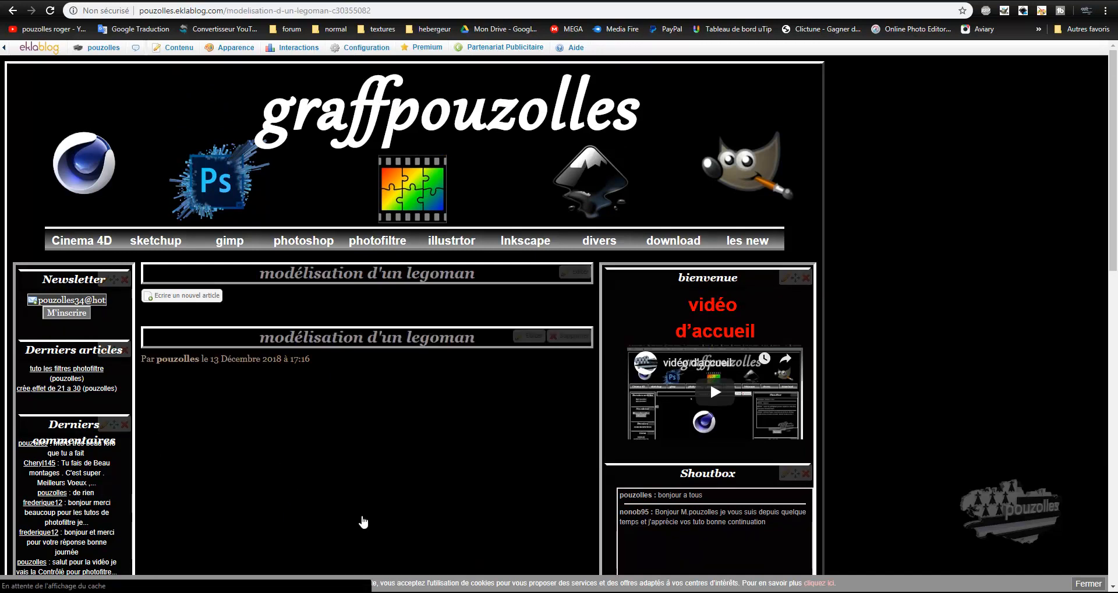
# Examine the two embedded legoman modelling tutorial videos on the page
pyautogui.scroll(-5, 398, 375)
pyautogui.scroll(-2, 410, 356)
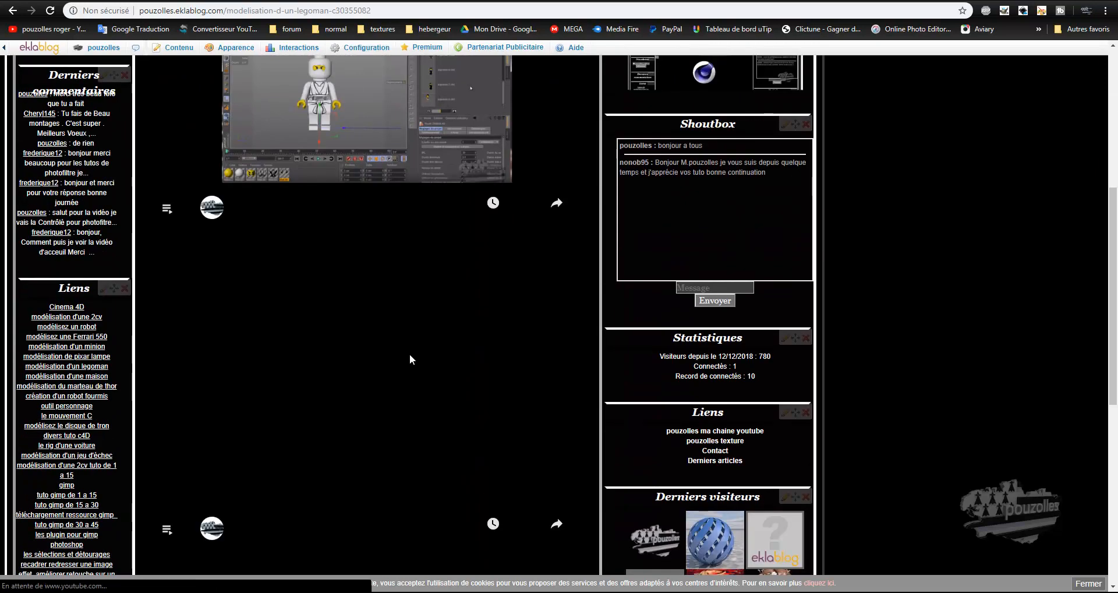
pyautogui.scroll(-4, 411, 358)
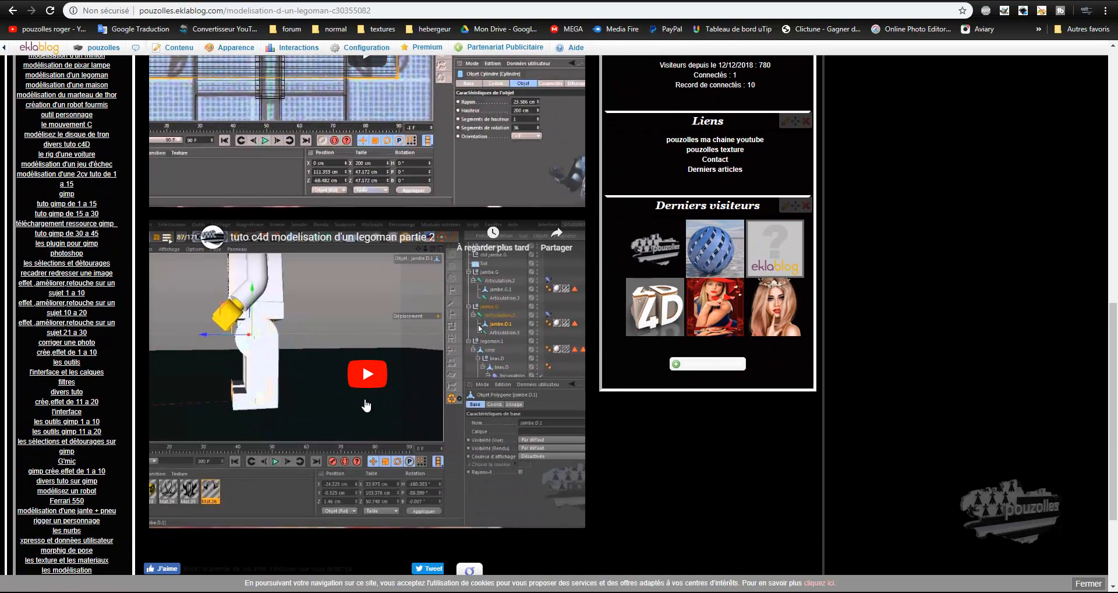
pyautogui.scroll(-3, 366, 405)
pyautogui.scroll(7, 367, 405)
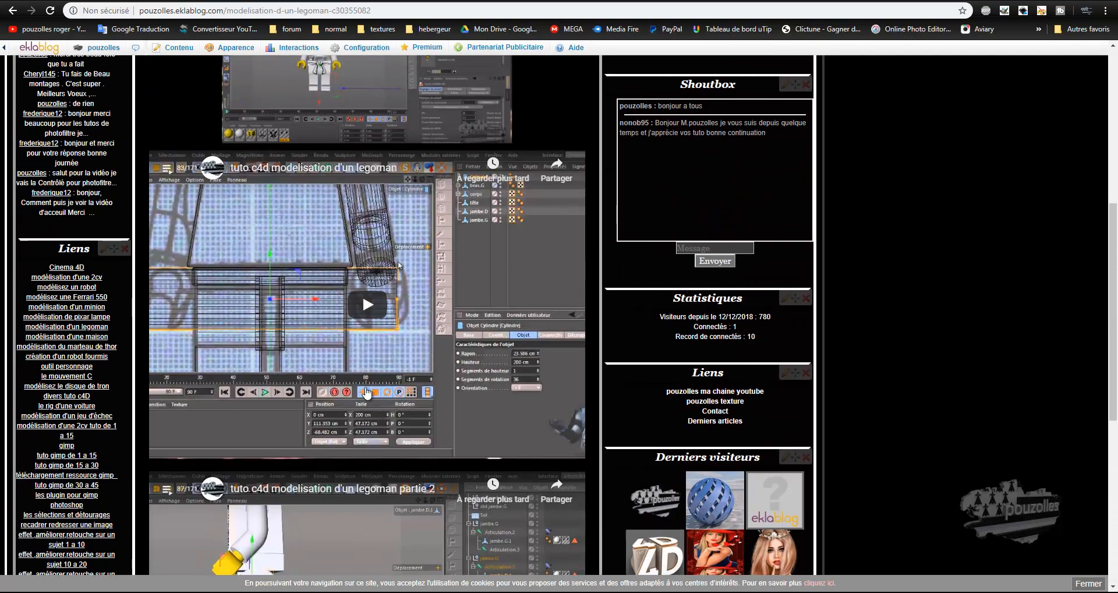
pyautogui.scroll(-3, 375, 431)
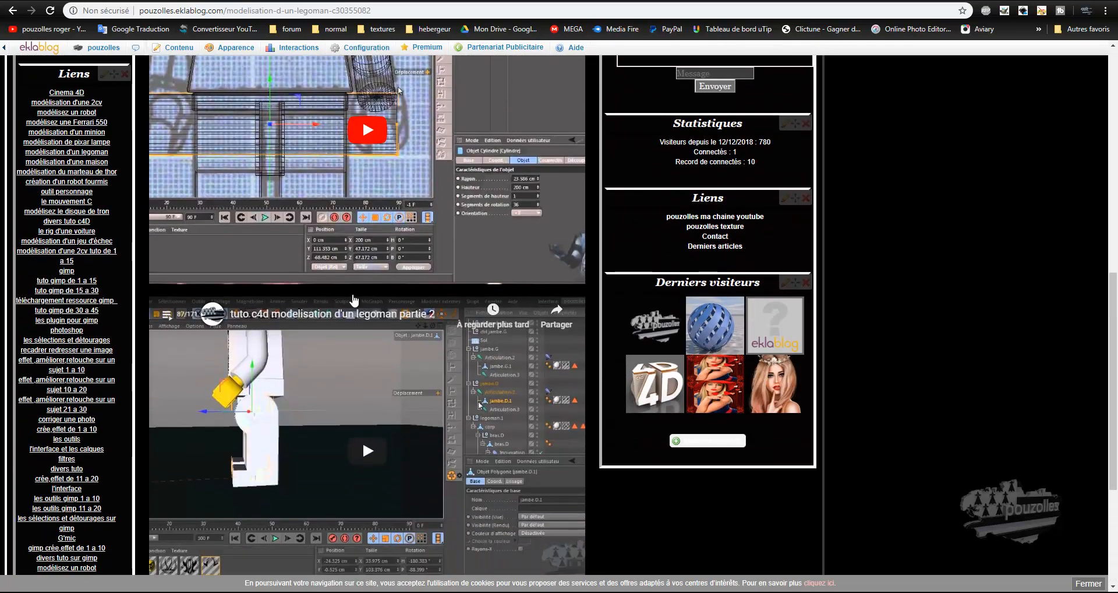
pyautogui.scroll(2, 328, 221)
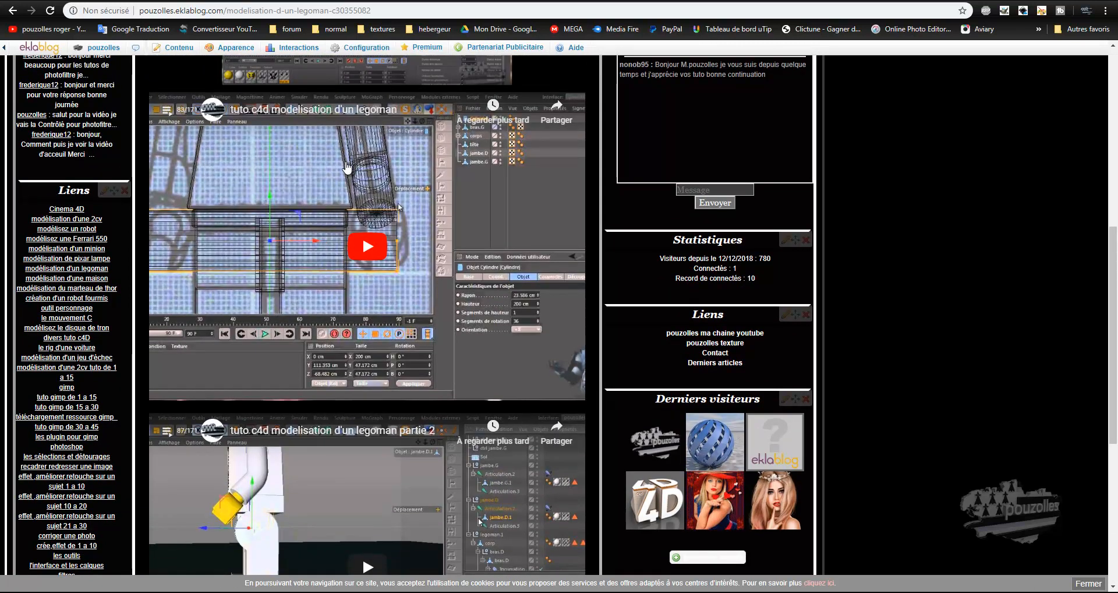
pyautogui.scroll(-3, 326, 417)
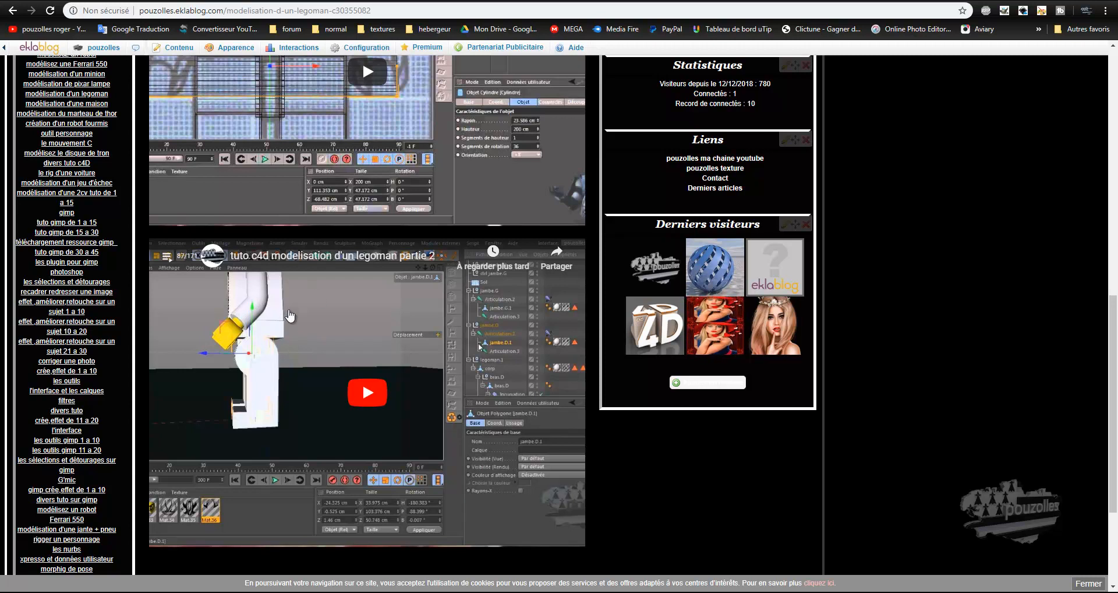
# Switch back to Cinema 4D, add a null object (Neutre) and nest the corps object under it
pyautogui.moveTo(116, 591)
pyautogui.click(108, 545)
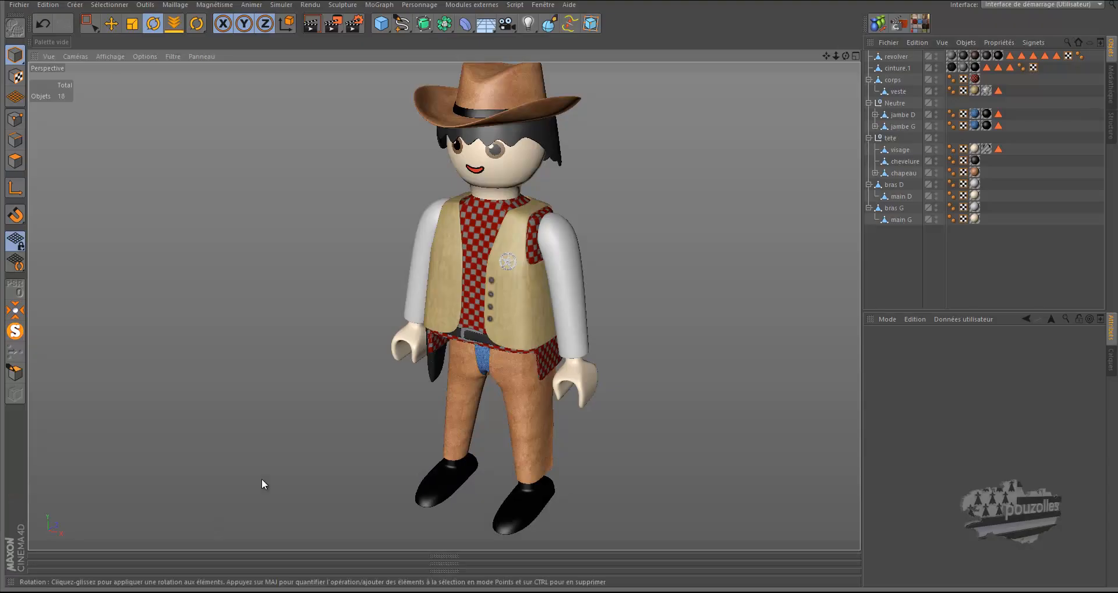
pyautogui.click(383, 26)
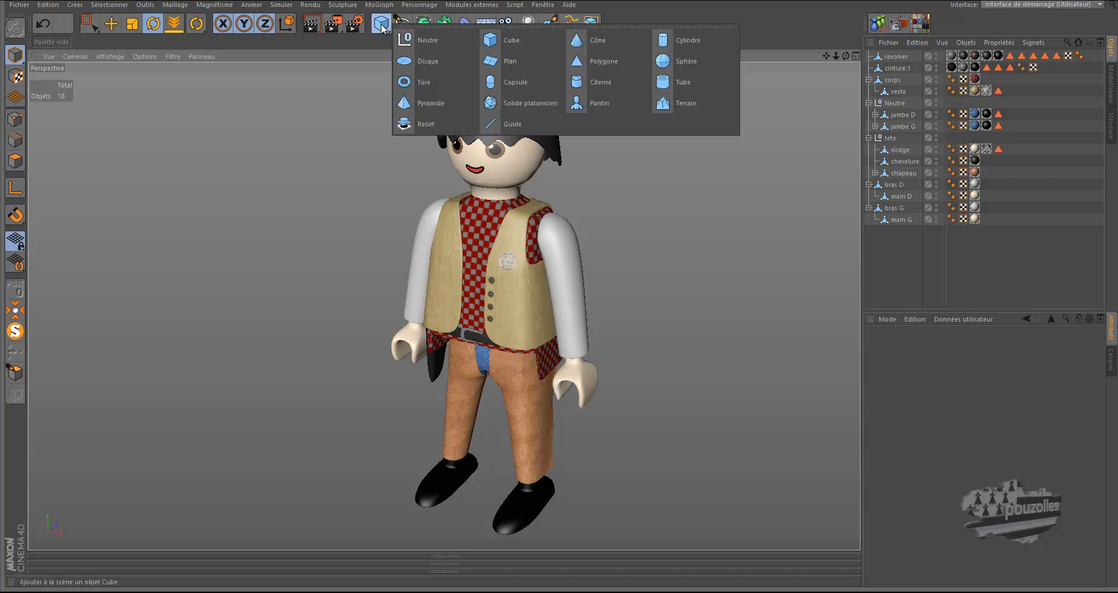
pyautogui.click(429, 37)
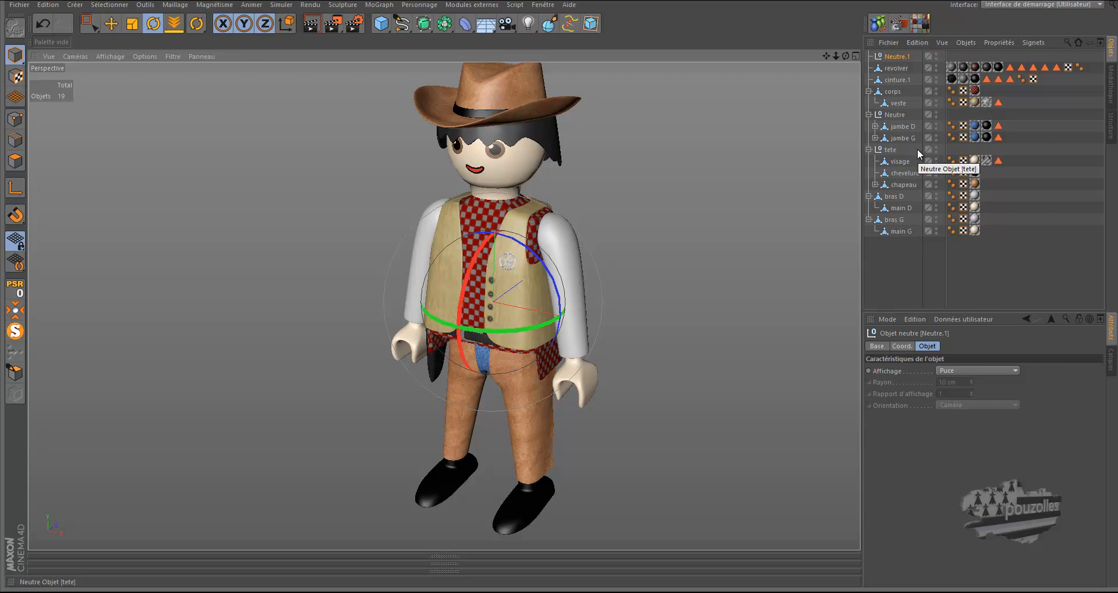
pyautogui.moveTo(892, 92); pyautogui.dragTo(894, 56)
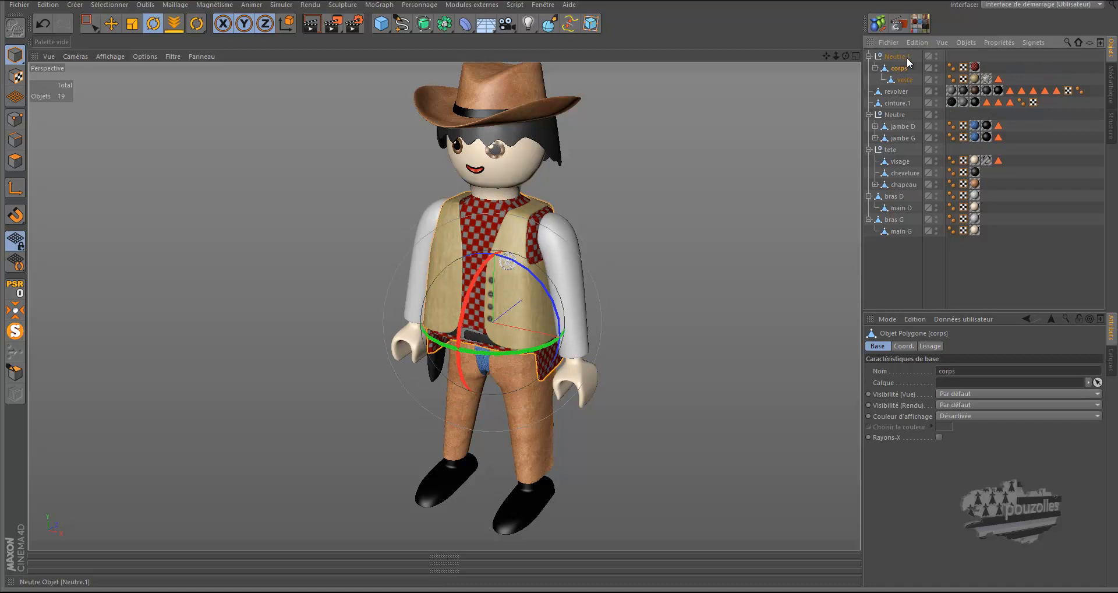
# Nest the revolver object under cinture.1 in the object hierarchy
pyautogui.click(904, 81)
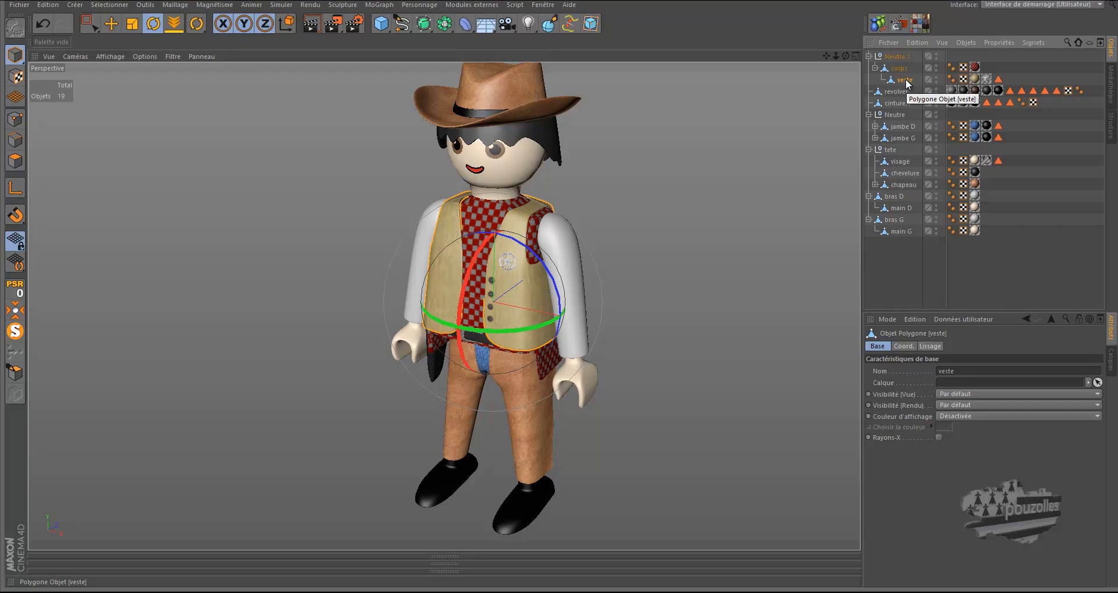
pyautogui.moveTo(1094, 90); pyautogui.dragTo(903, 239)
pyautogui.moveTo(897, 92); pyautogui.dragTo(897, 107)
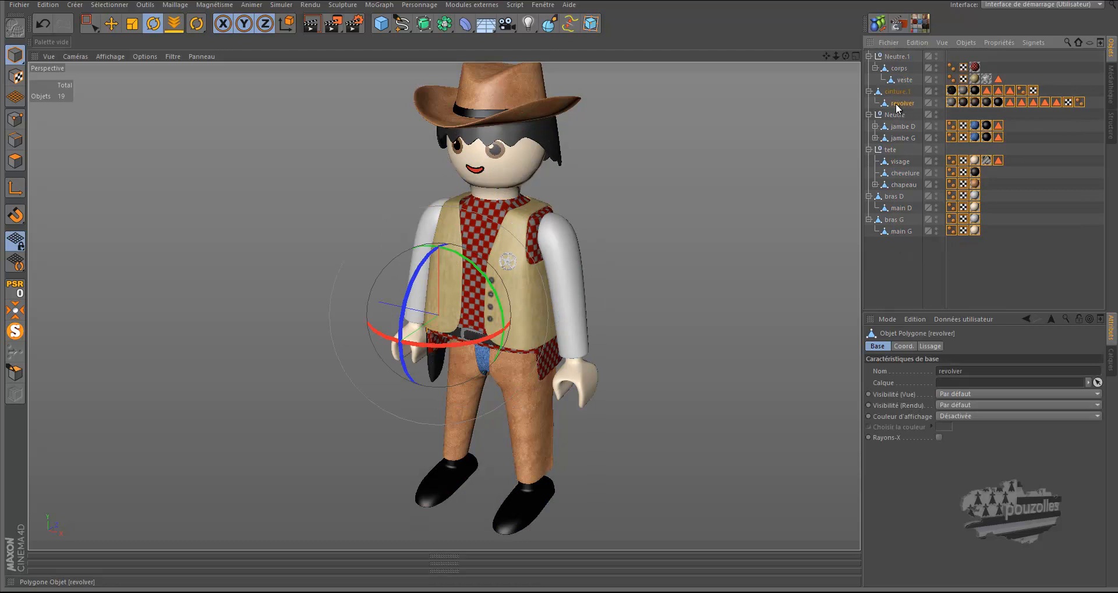
# Collapse the tete, cinture.1, bras D and bras G groups in the object hierarchy
pyautogui.click(891, 150)
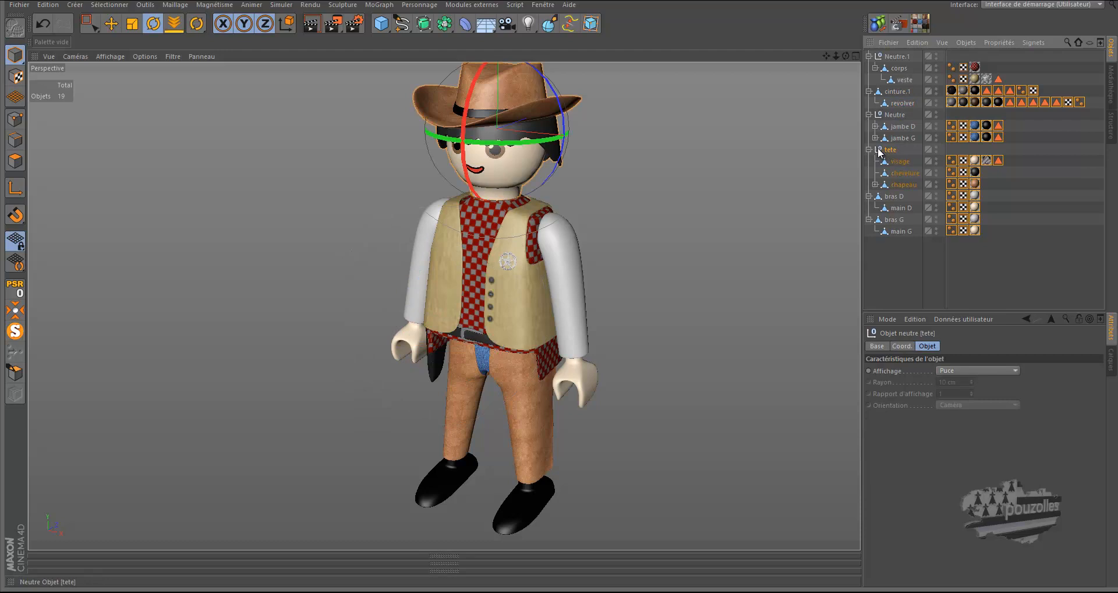
pyautogui.click(869, 150)
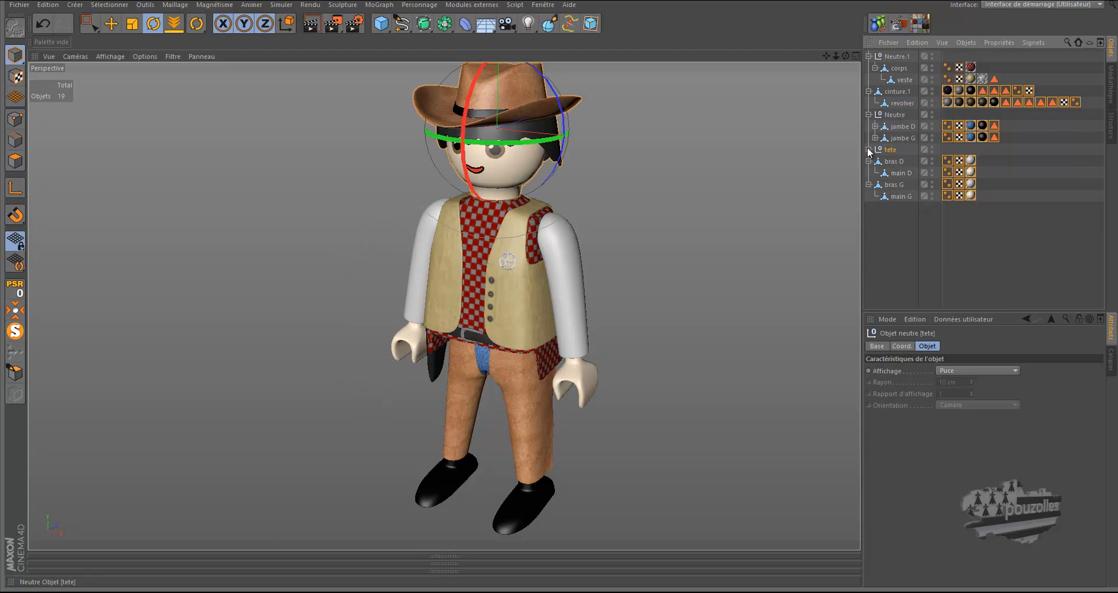
pyautogui.click(868, 92)
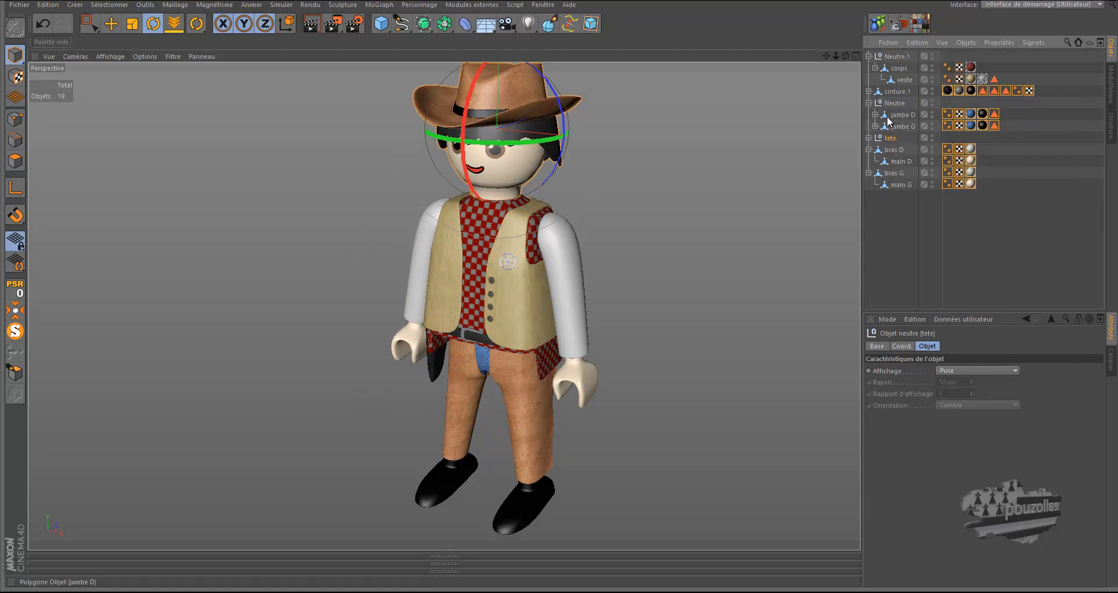
pyautogui.click(869, 149)
pyautogui.click(869, 161)
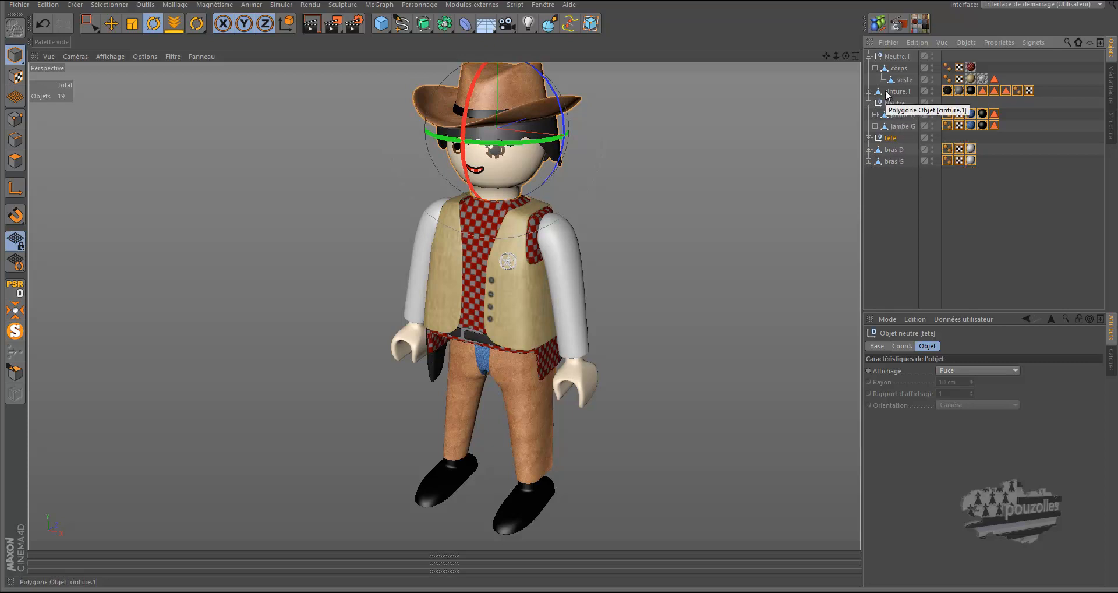
# Nest cinture.1, the null holding both legs, tete, bras D and bras G together under veste
pyautogui.moveTo(900, 94); pyautogui.dragTo(903, 81)
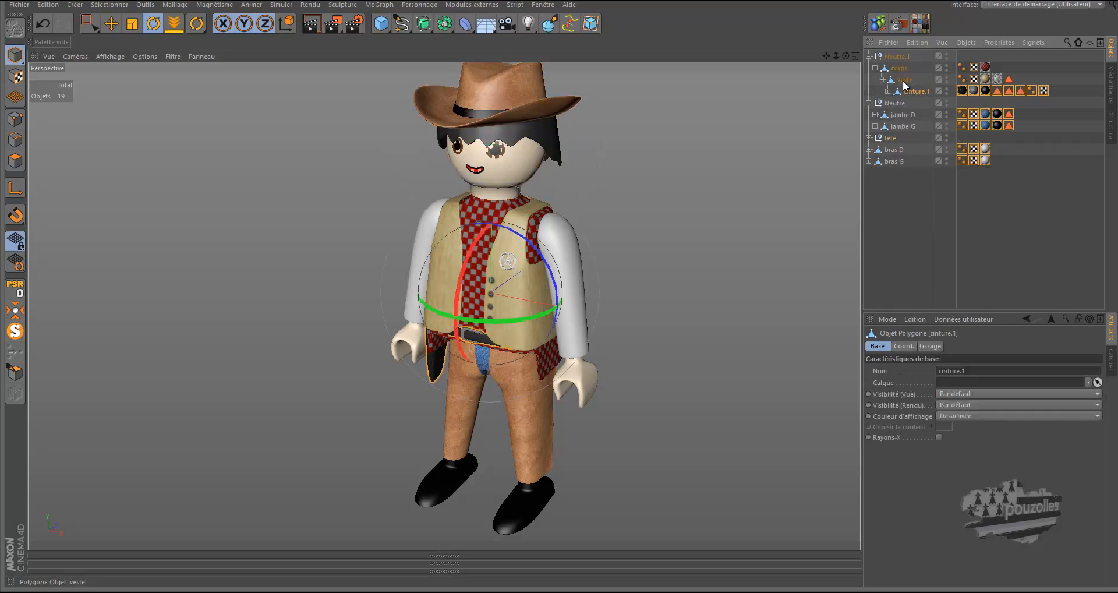
pyautogui.click(43, 23)
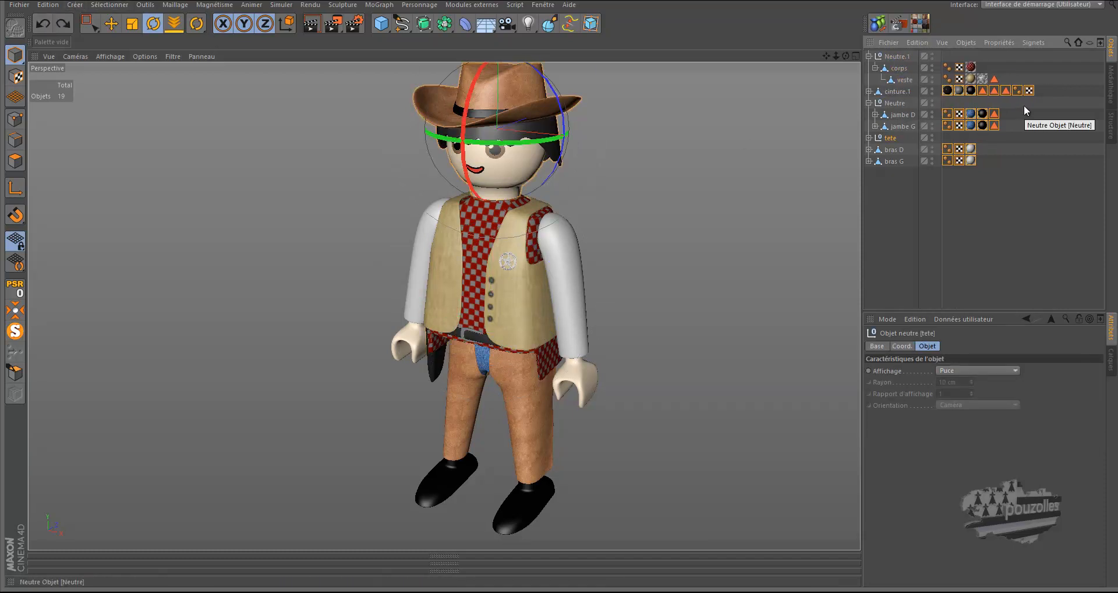
pyautogui.moveTo(1051, 90); pyautogui.dragTo(882, 173)
pyautogui.moveTo(920, 123); pyautogui.dragTo(908, 84)
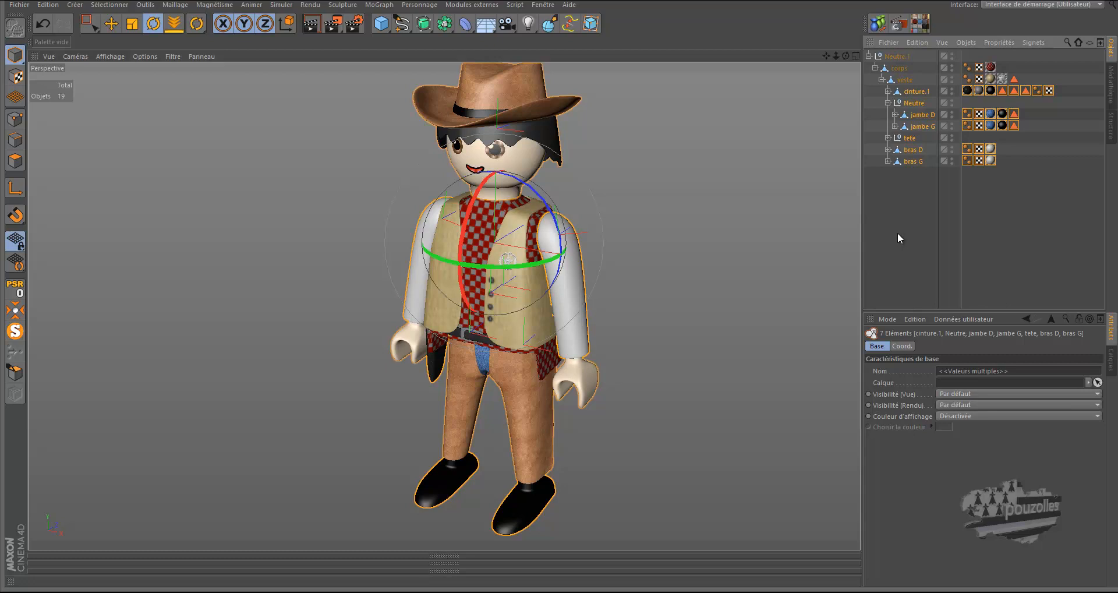
# Select jambe D in the object hierarchy and activate axis modification with the Move tool
pyautogui.moveTo(846, 56); pyautogui.dragTo(557, 286)
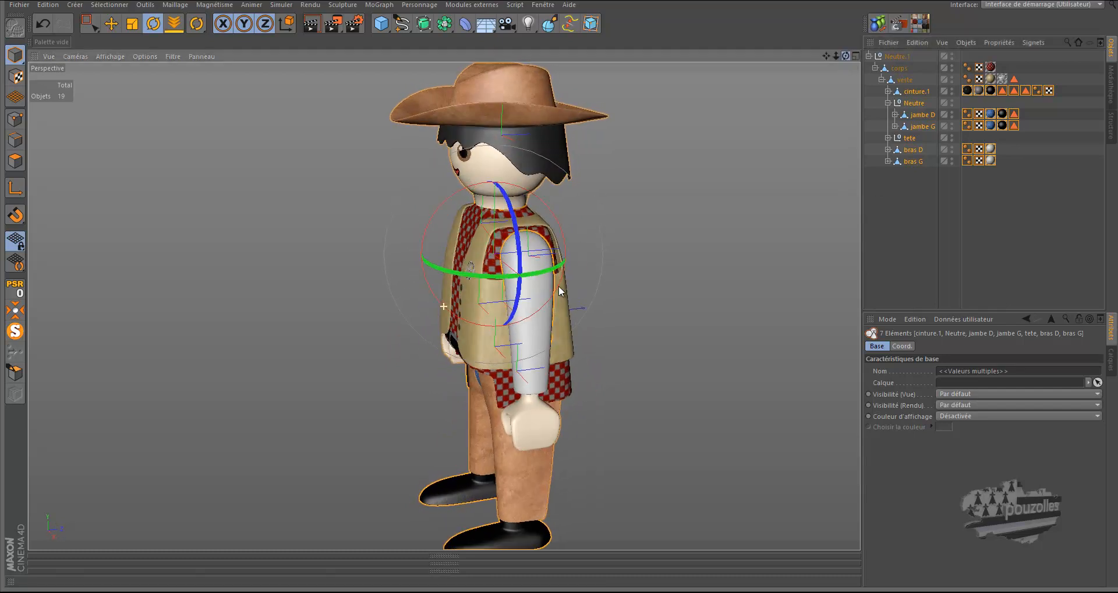
pyautogui.click(924, 112)
pyautogui.scroll(-3, 759, 242)
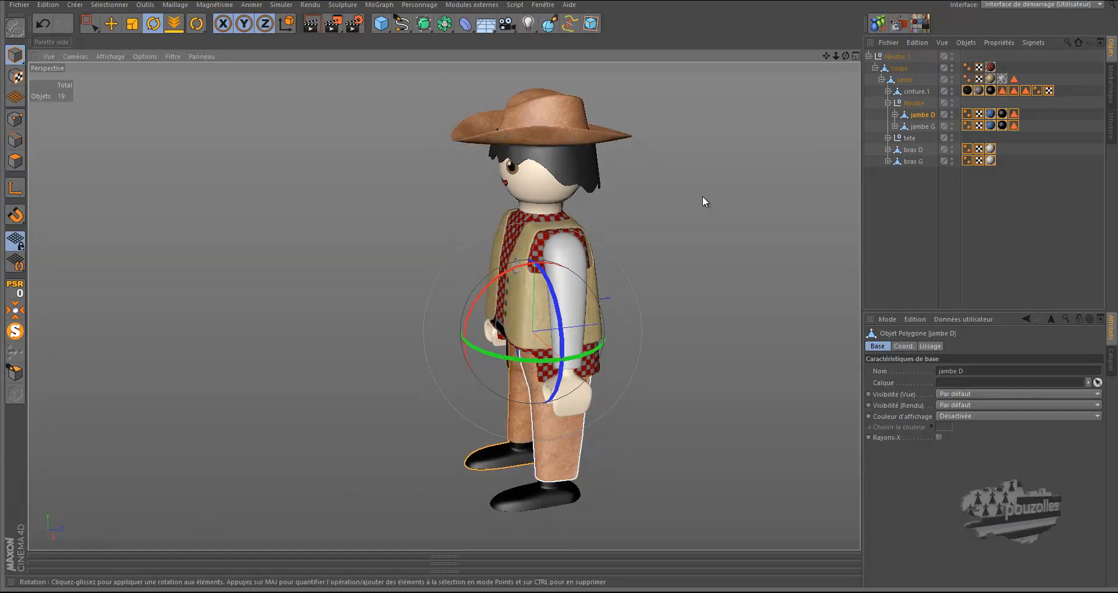
pyautogui.moveTo(846, 55); pyautogui.dragTo(559, 285)
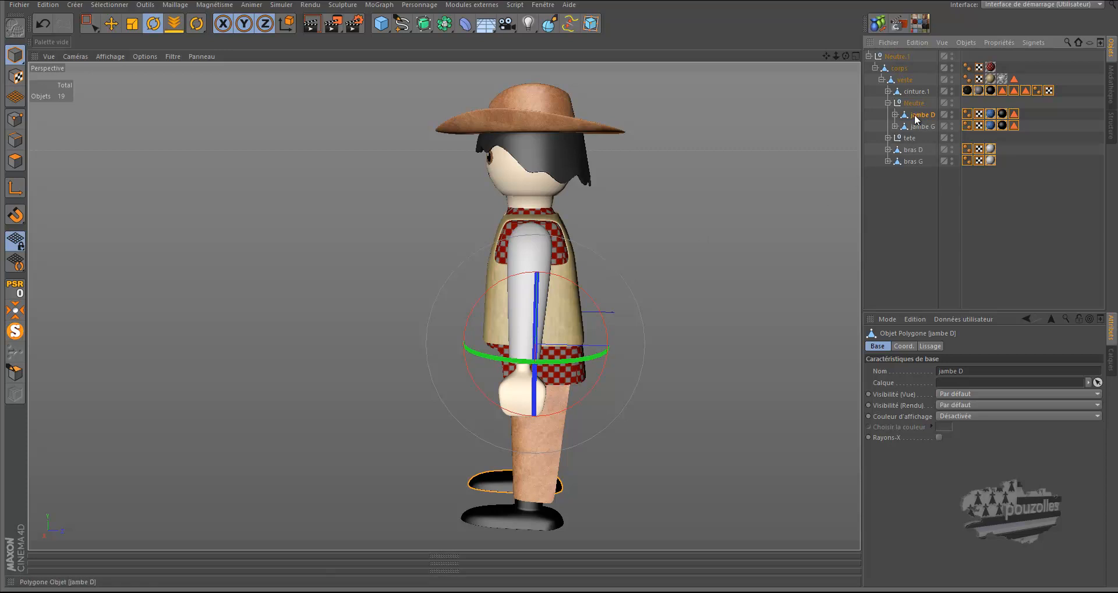
pyautogui.click(15, 188)
pyautogui.click(112, 23)
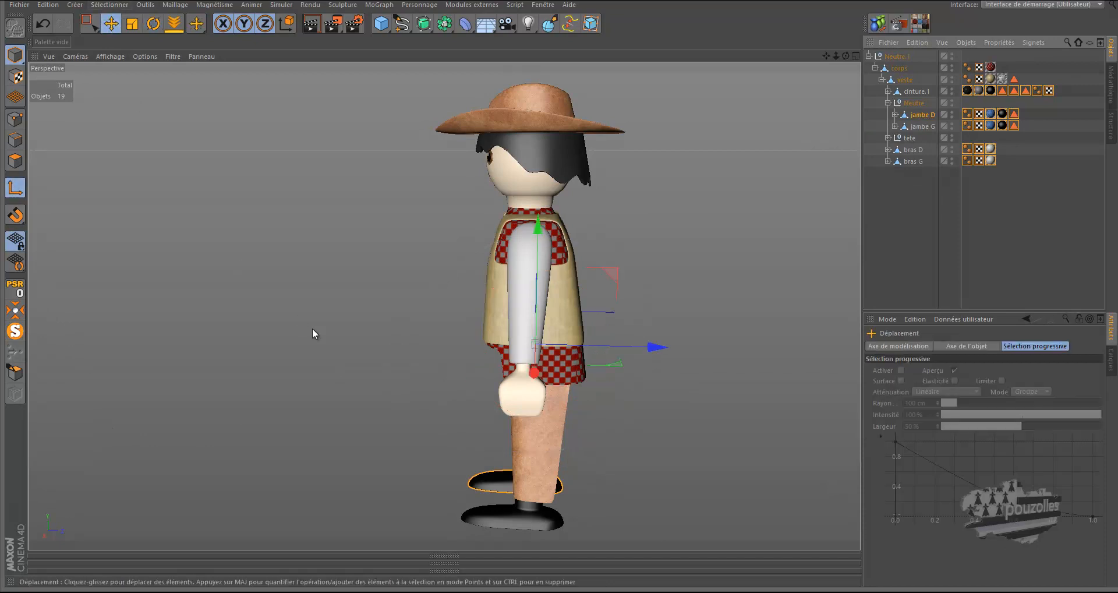
# Lower the pivot axes of both jambe D and jambe G to the soles of the feet in the left view, and leave axis modification
pyautogui.middleClick(318, 336)
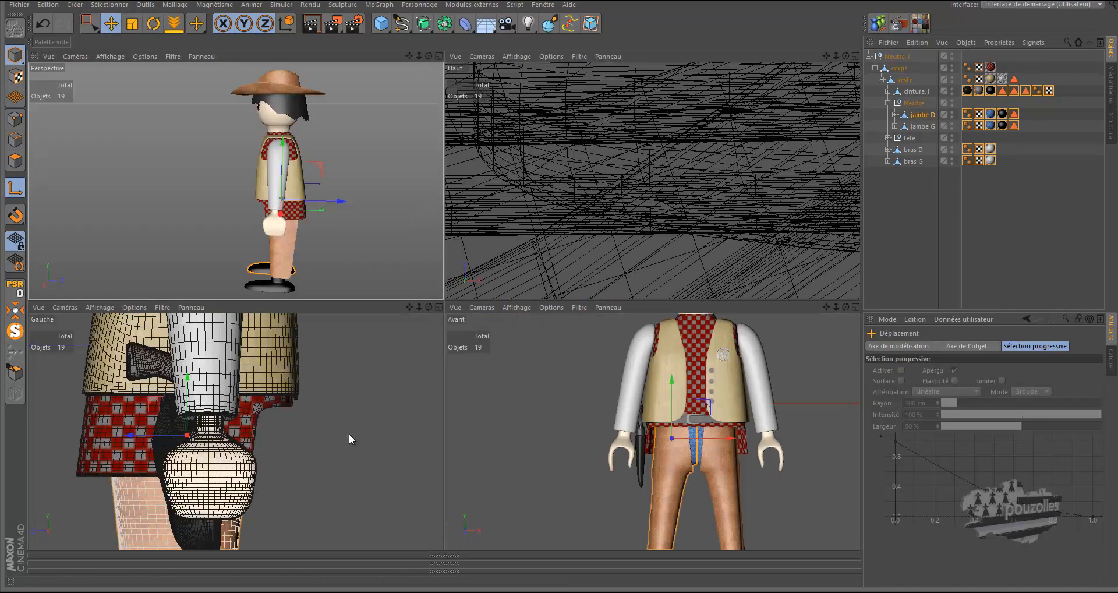
pyautogui.middleClick(376, 430)
pyautogui.scroll(-4, 429, 187)
pyautogui.scroll(-2, 429, 187)
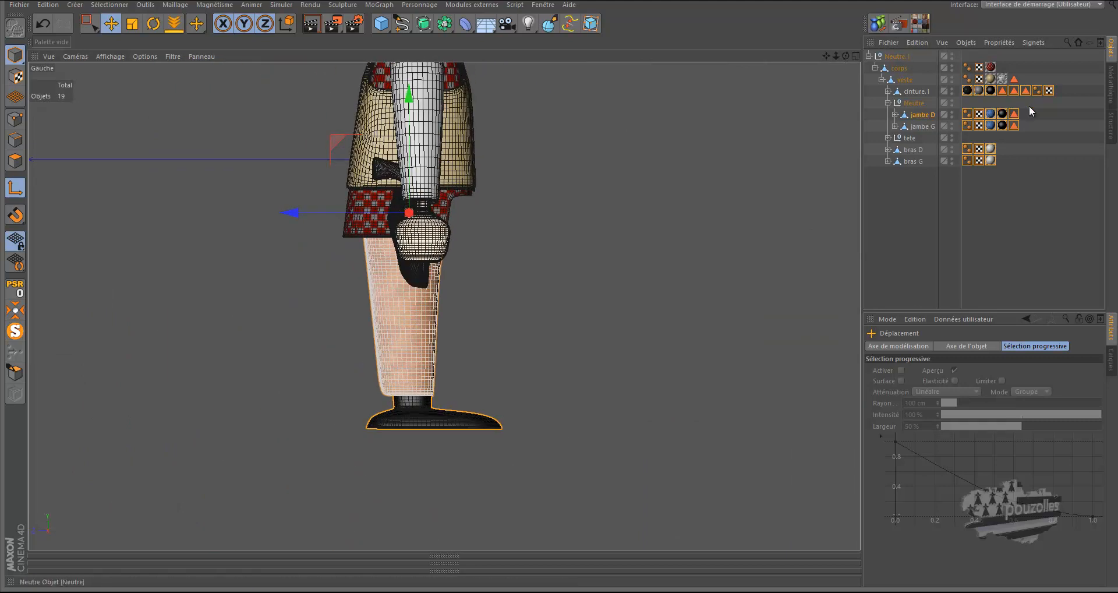
pyautogui.moveTo(1033, 112); pyautogui.dragTo(921, 128)
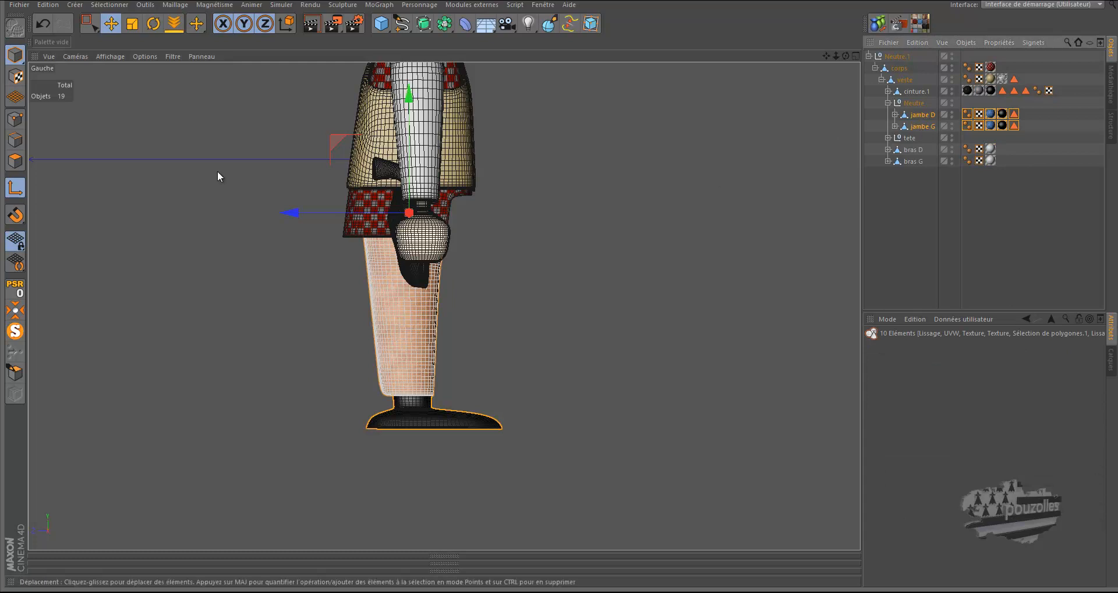
pyautogui.moveTo(410, 99); pyautogui.dragTo(417, 312)
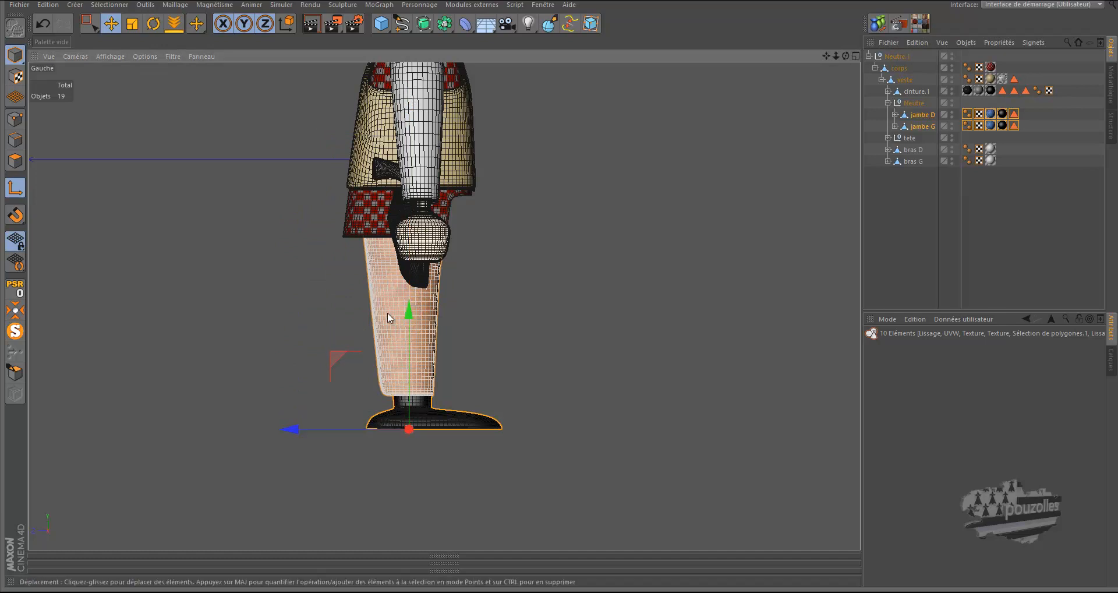
pyautogui.click(15, 187)
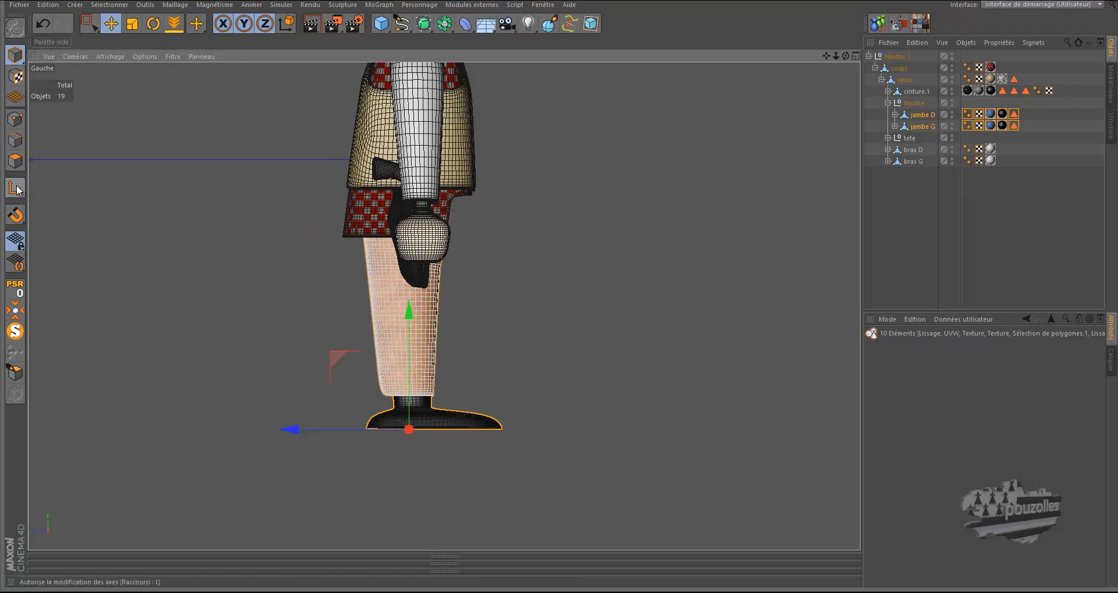
pyautogui.click(264, 255)
# Try moving jambe D along its Z axis in the perspective view and undo the move
pyautogui.middleClick(263, 255)
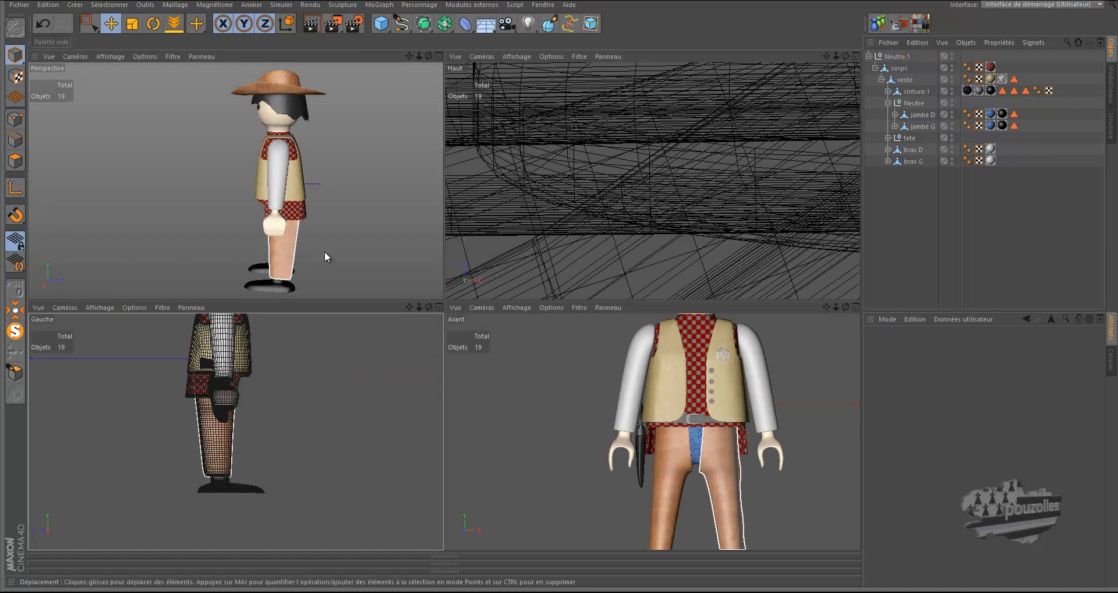
pyautogui.middleClick(324, 250)
pyautogui.click(916, 117)
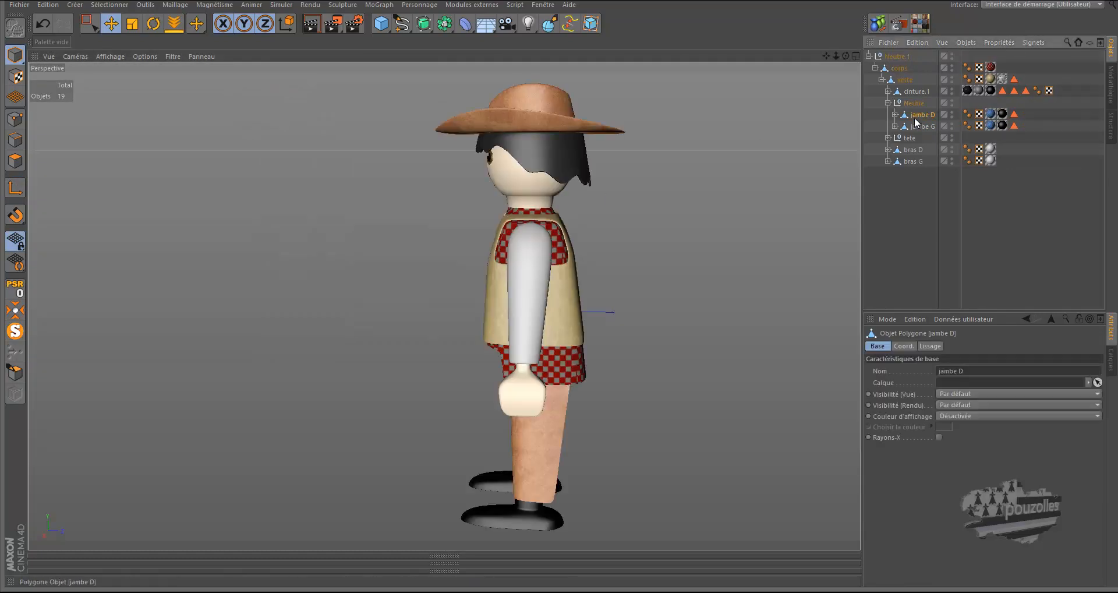
pyautogui.moveTo(650, 507); pyautogui.dragTo(595, 508)
pyautogui.click(44, 24)
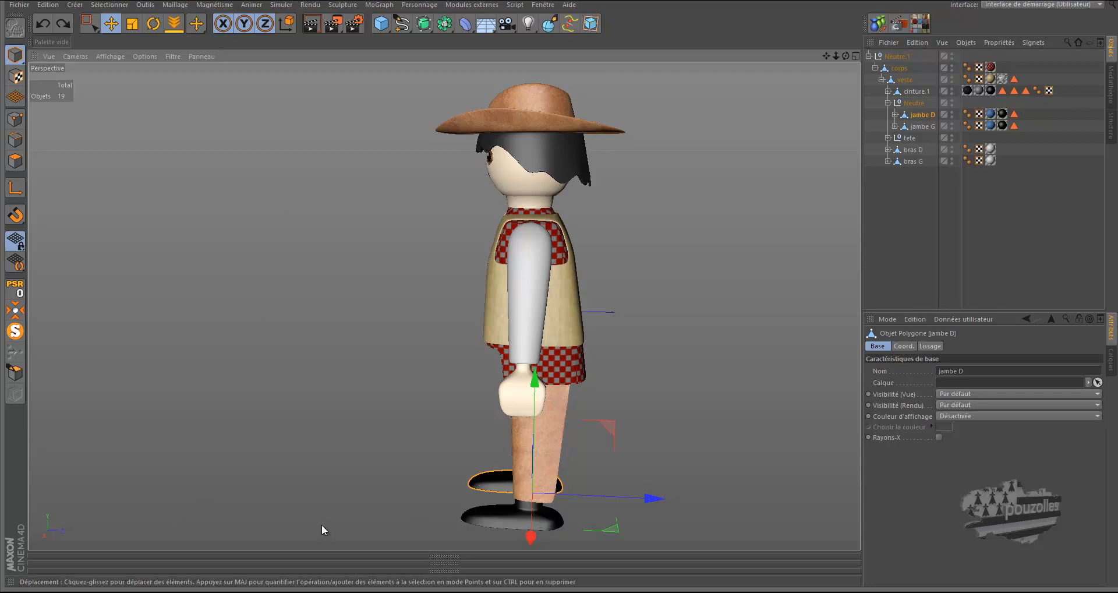
# Examine the pivot positions of bras D and bras G at the shoulder in the left view
pyautogui.click(913, 150)
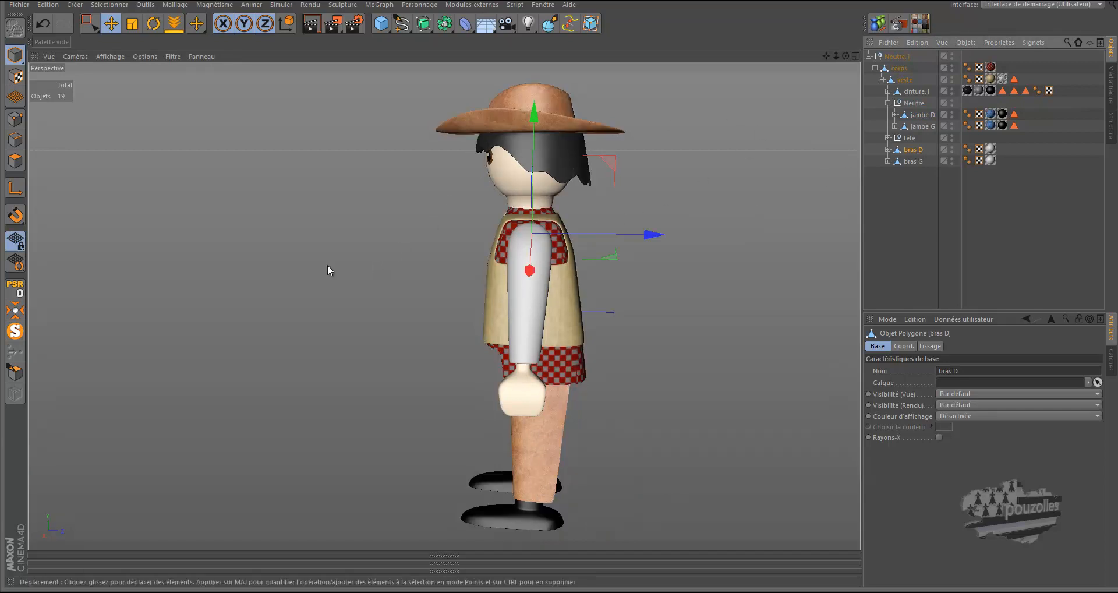
pyautogui.middleClick(250, 286)
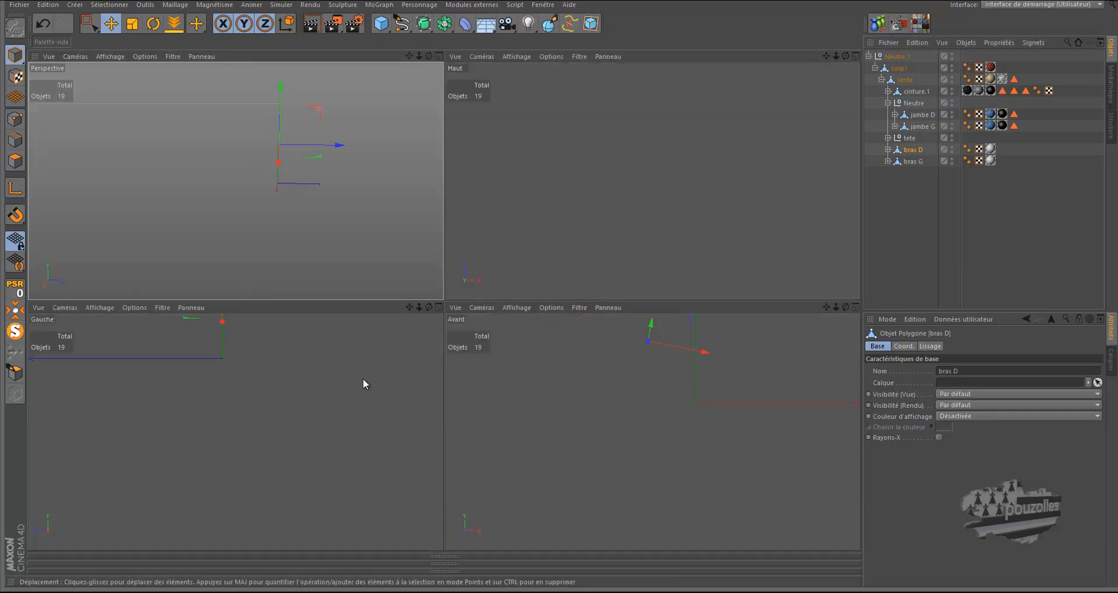
pyautogui.middleClick(365, 414)
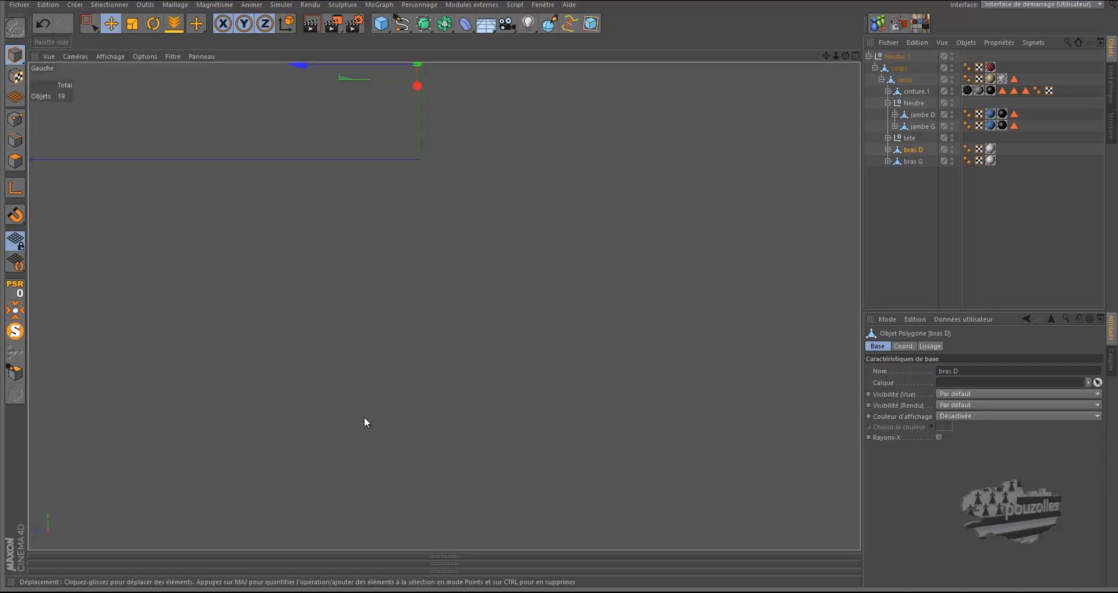
pyautogui.scroll(3, 357, 433)
pyautogui.scroll(-4, 354, 434)
pyautogui.scroll(6, 381, 256)
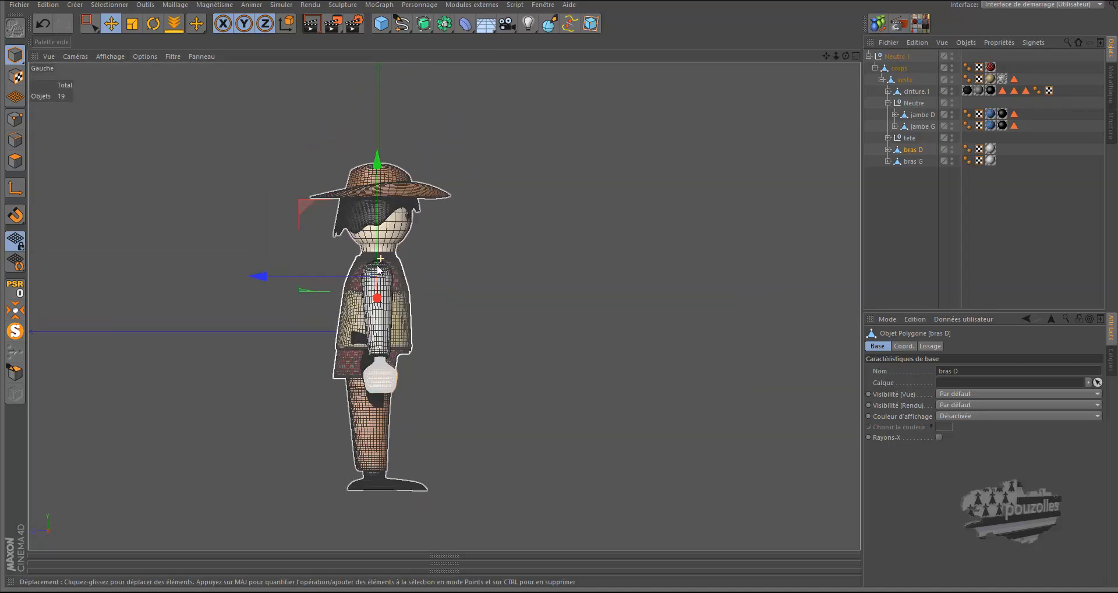
pyautogui.scroll(5, 370, 295)
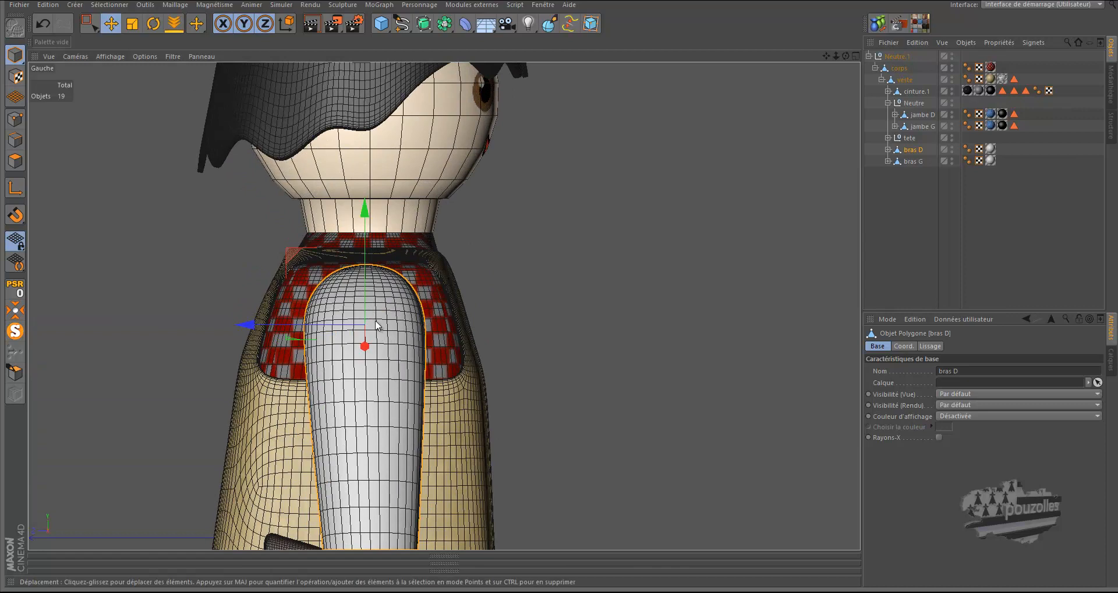
pyautogui.click(915, 162)
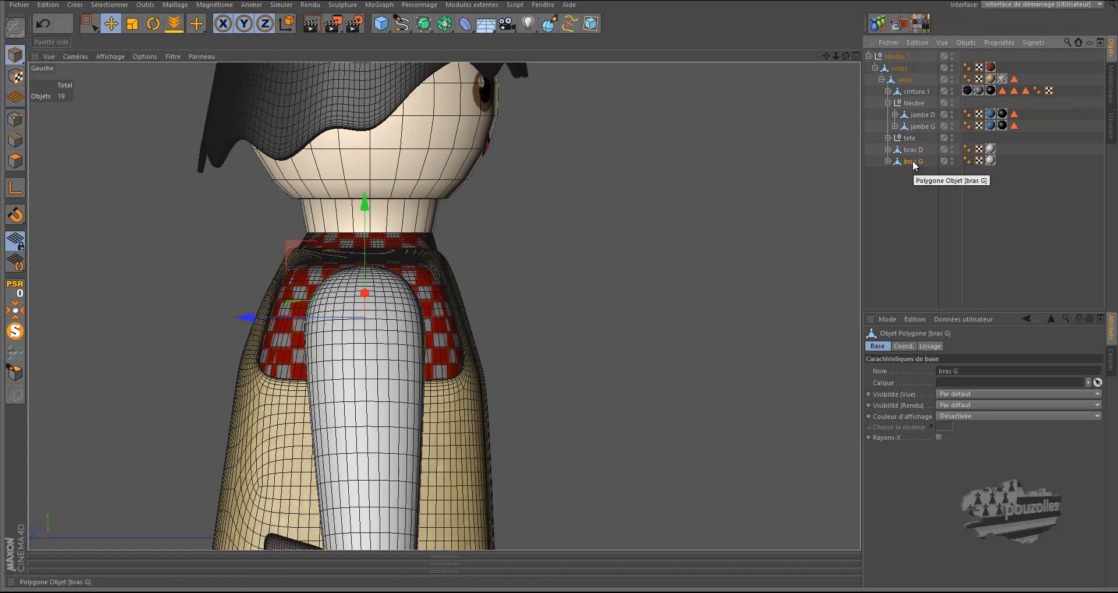
# Lower the pivot axis of the tete null to the base of the neck with axis modification active
pyautogui.click(910, 138)
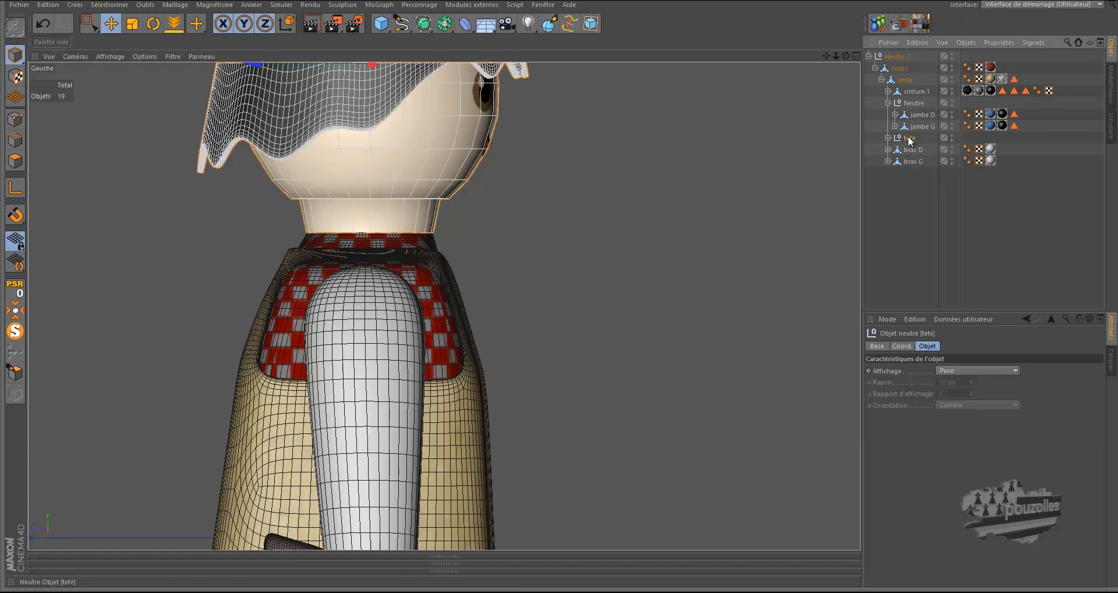
pyautogui.scroll(-5, 584, 310)
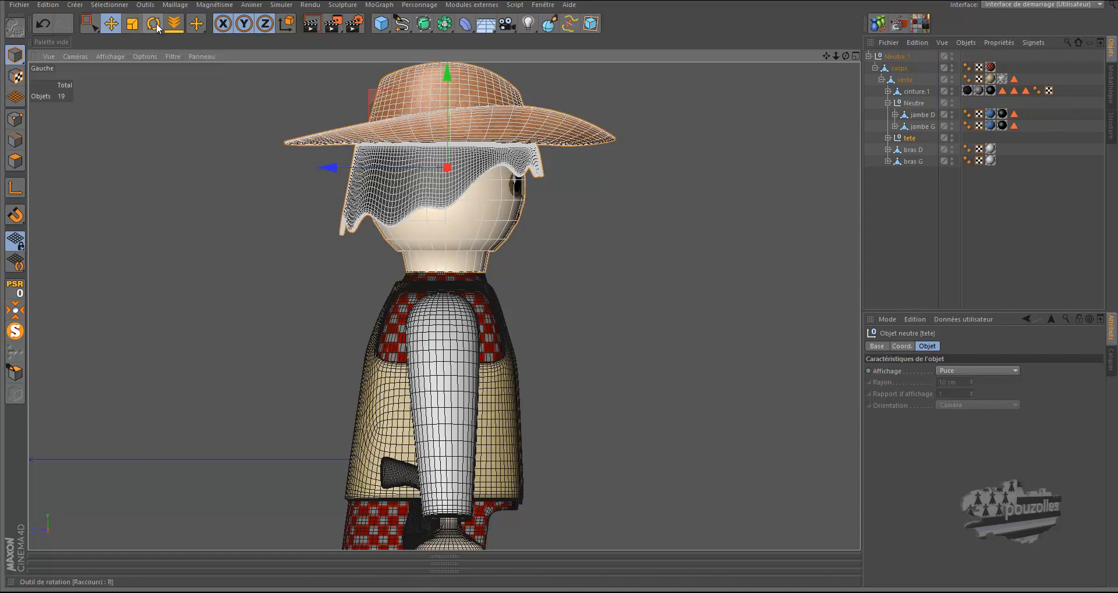
pyautogui.click(15, 188)
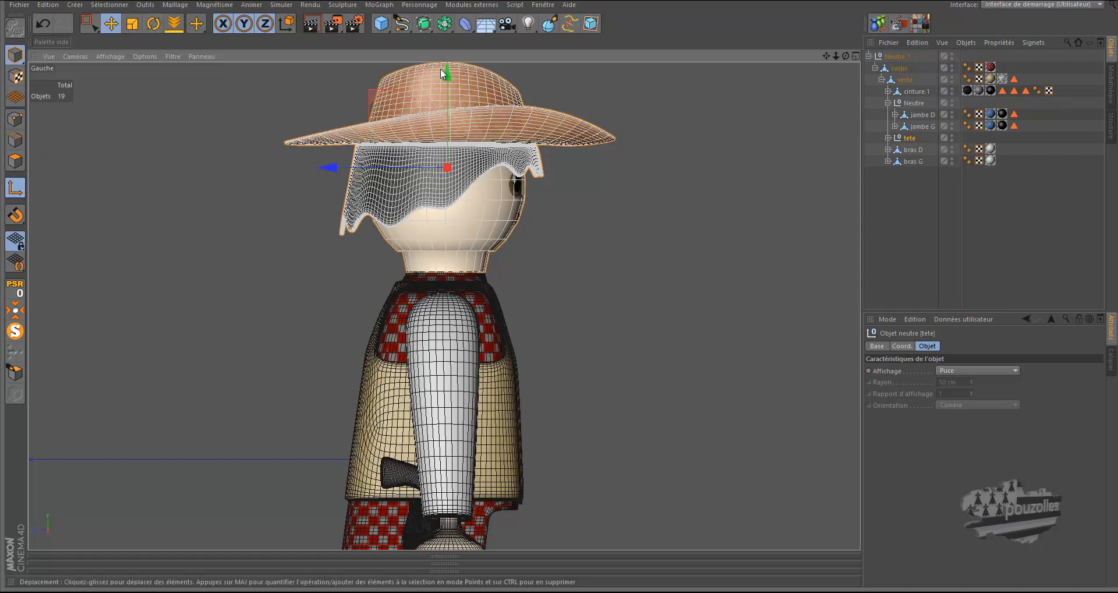
pyautogui.moveTo(447, 73); pyautogui.dragTo(436, 184)
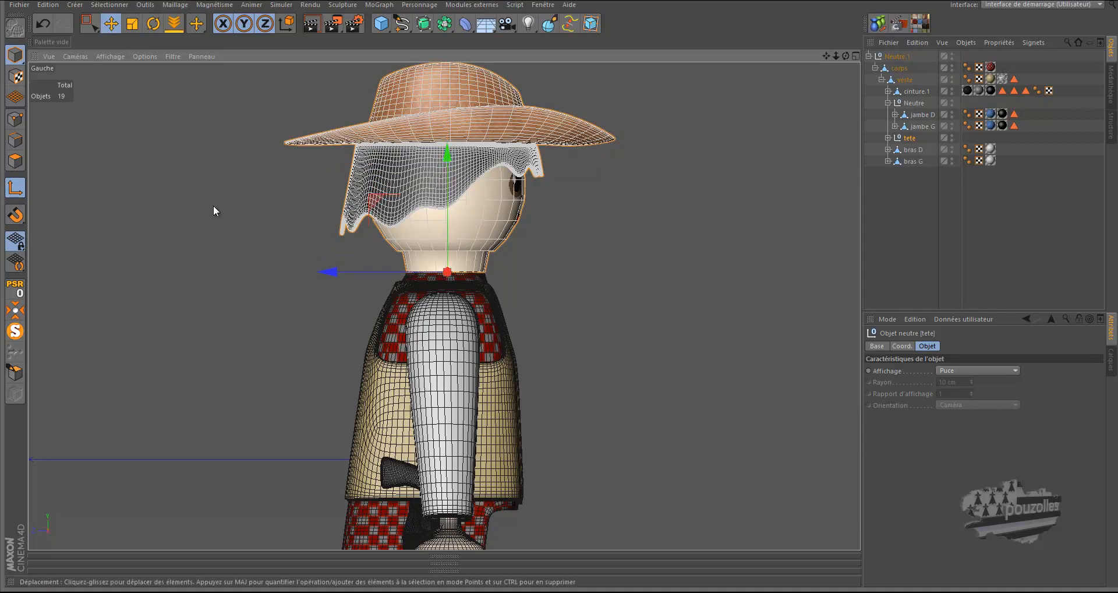
# Try tilting the tete group backward about its new pivot, undo the rotation and deselect it
pyautogui.click(150, 27)
pyautogui.moveTo(490, 211); pyautogui.dragTo(464, 225)
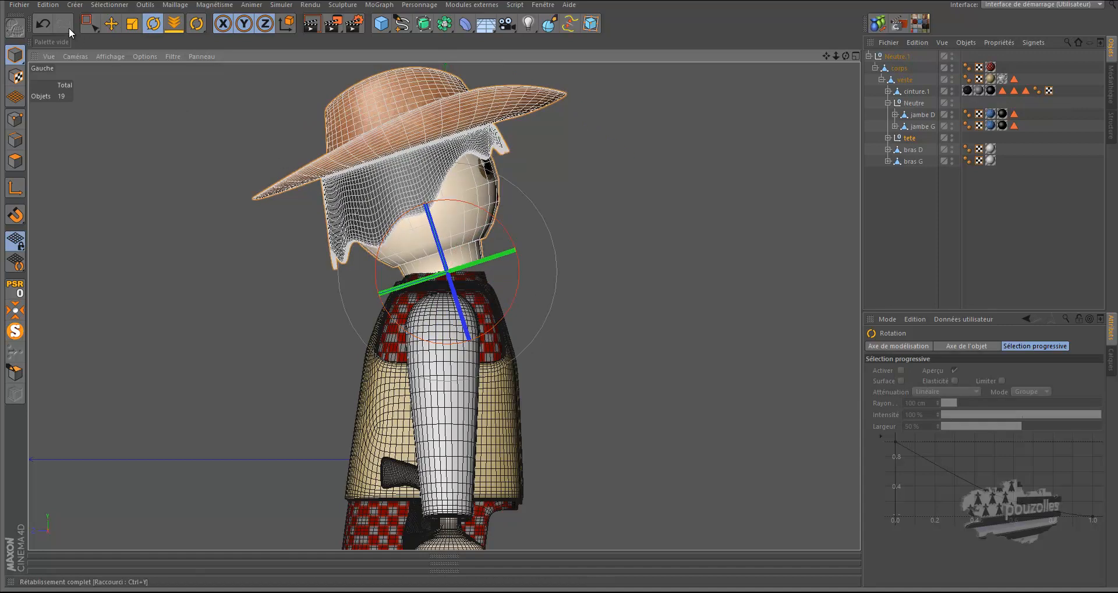
pyautogui.click(43, 24)
pyautogui.click(143, 244)
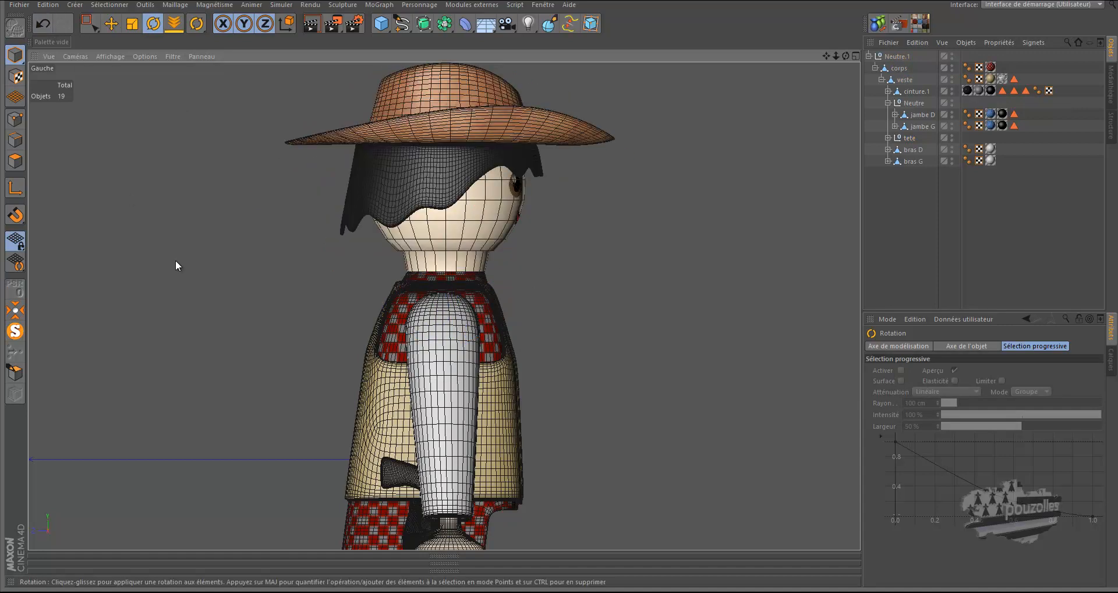
# Examine the pivot position of the corps object at the waist and deselect it
pyautogui.click(903, 68)
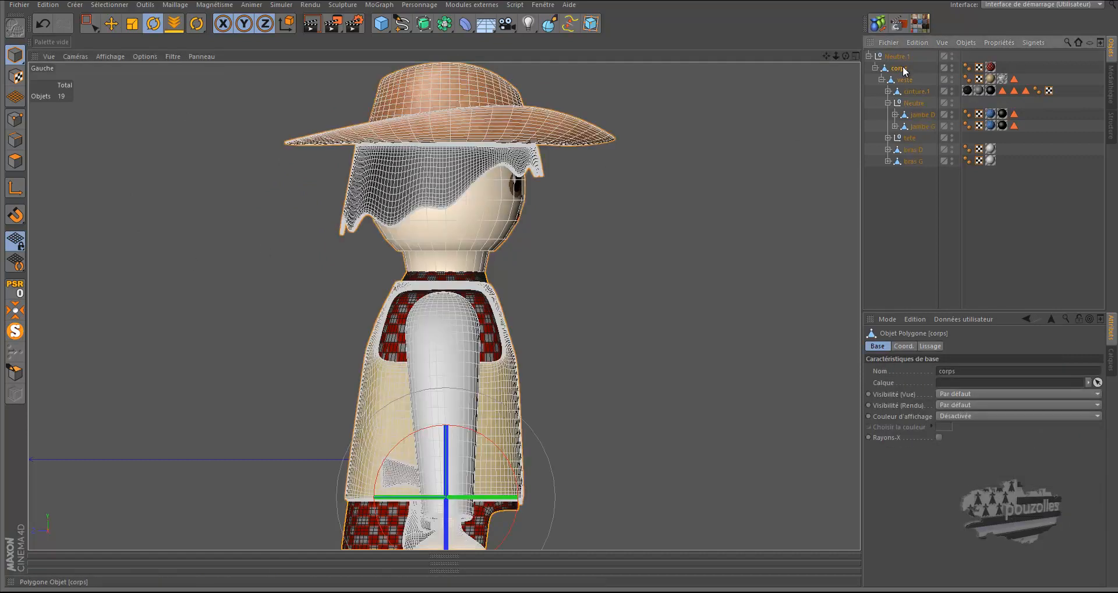
pyautogui.scroll(-3, 687, 206)
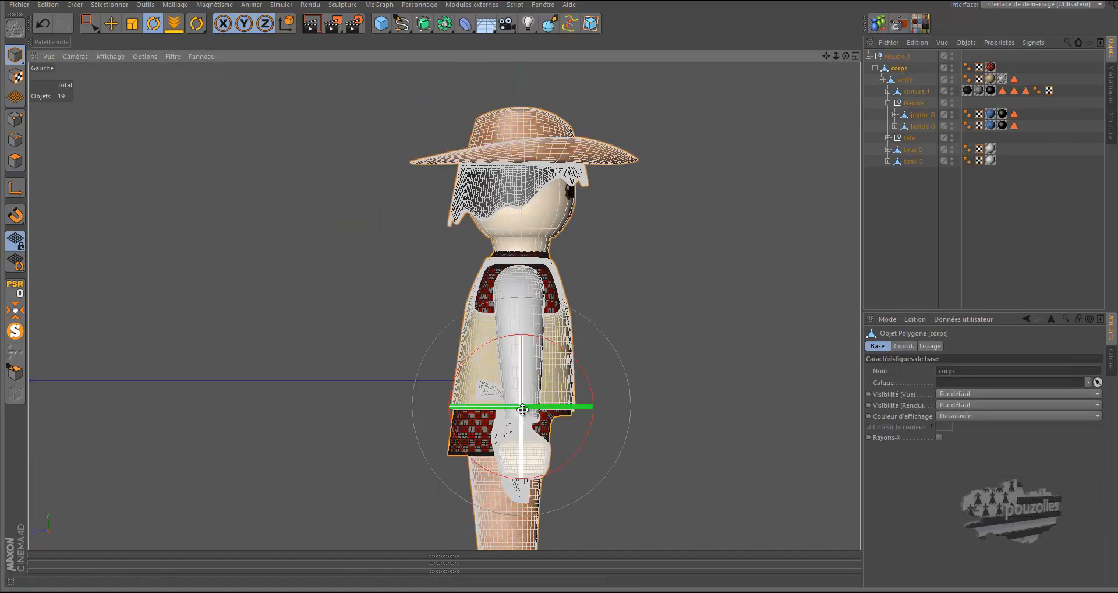
pyautogui.click(678, 305)
# Display the timeline and playback controls below the perspective view and turn on automatic keyframing
pyautogui.scroll(-3, 678, 305)
pyautogui.keyDown('alt'); pyautogui.moveTo(612, 287); pyautogui.dragTo(470, 240, button='middle'); pyautogui.keyUp('alt')
pyautogui.middleClick(334, 305)
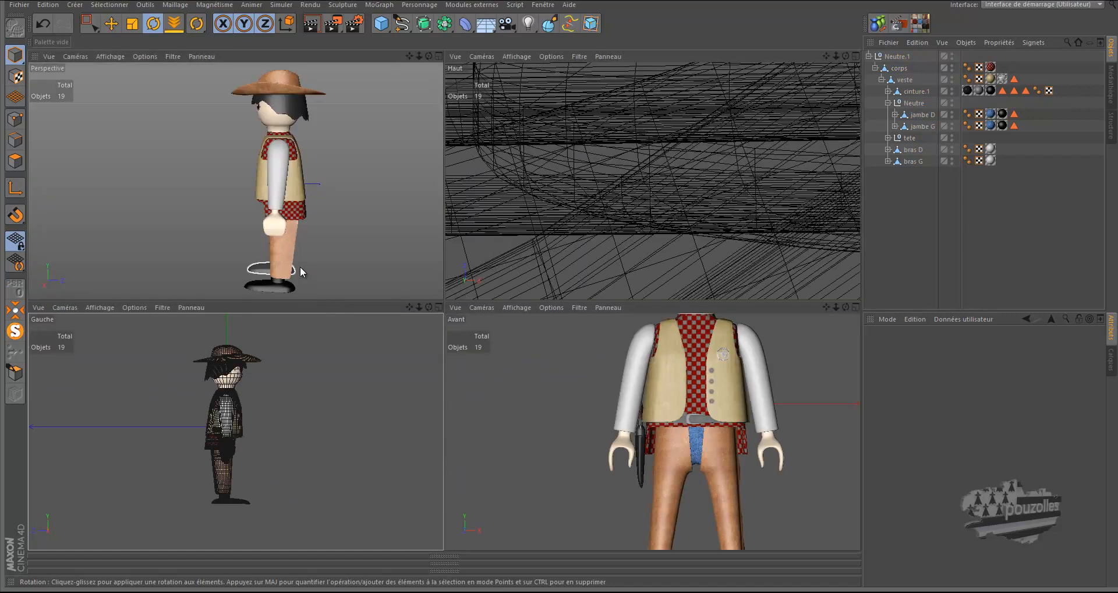
pyautogui.middleClick(300, 270)
pyautogui.keyDown('alt'); pyautogui.moveTo(560, 286); pyautogui.dragTo(560, 285); pyautogui.keyUp('alt')
pyautogui.scroll(3, 585, 234)
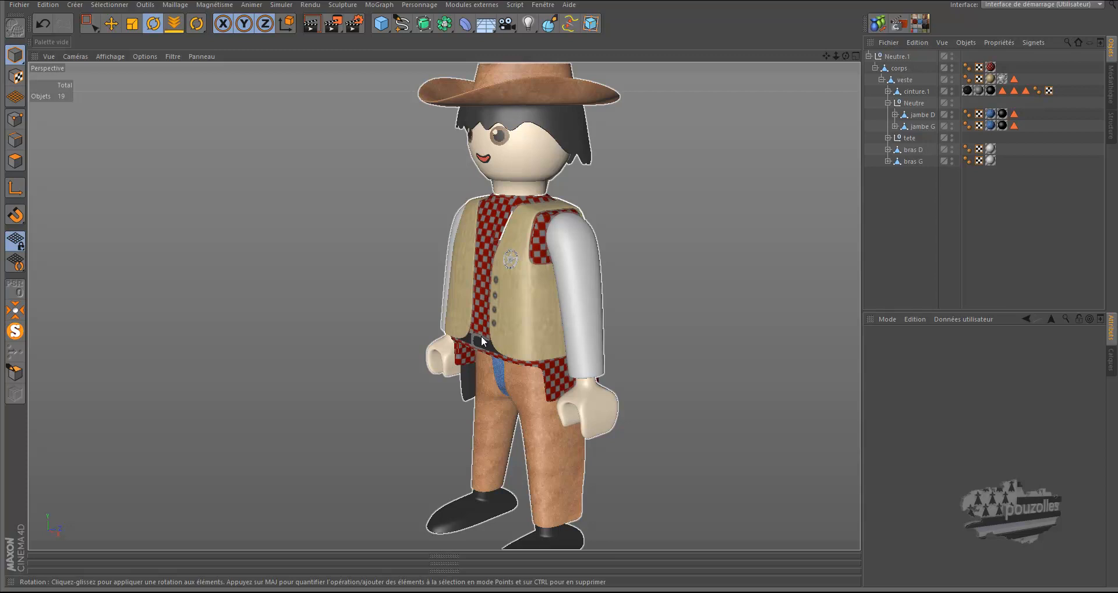
pyautogui.click(439, 558)
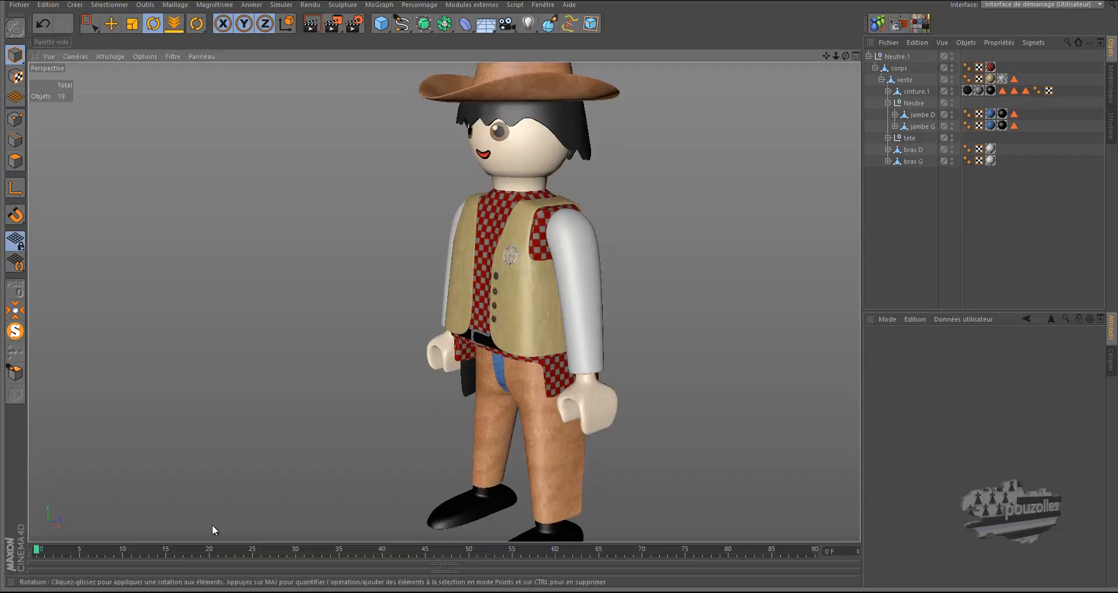
pyautogui.click(445, 562)
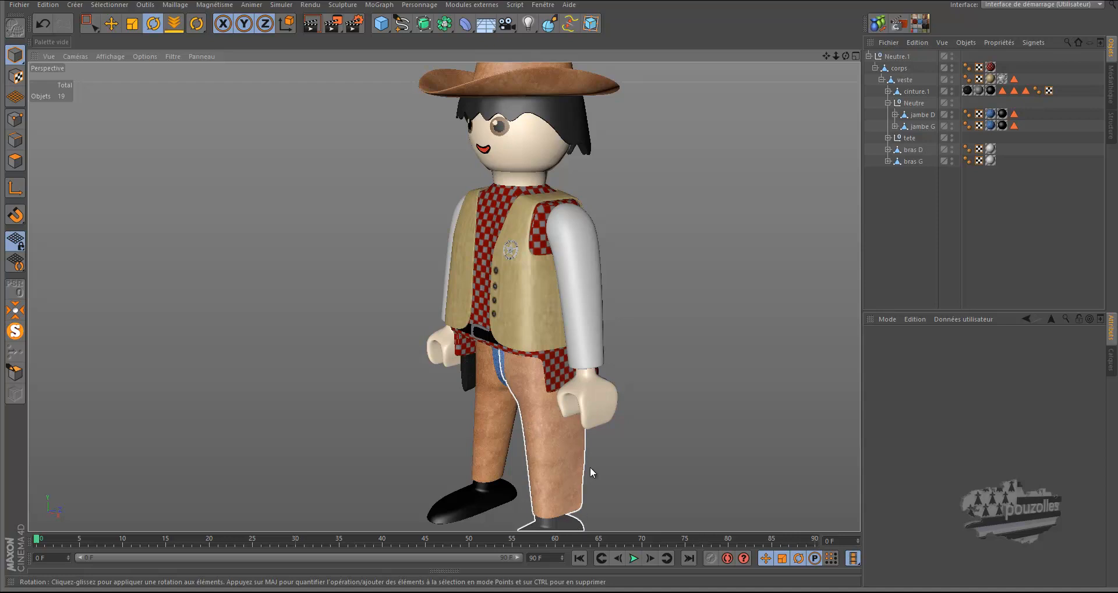
pyautogui.scroll(-1, 551, 384)
pyautogui.click(728, 558)
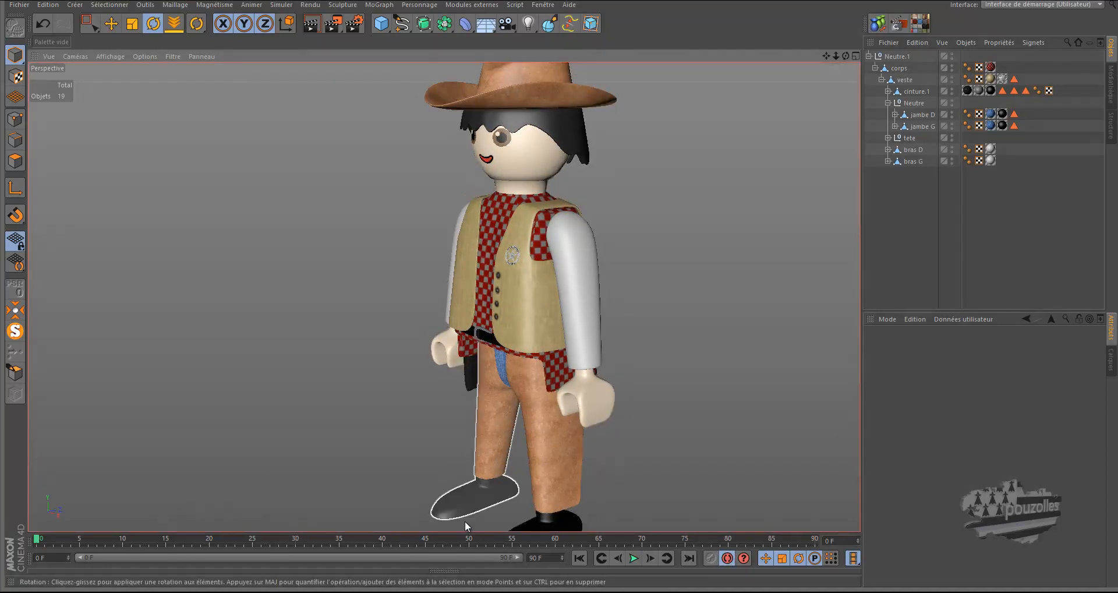
# Go to frame 15 and move jambe D forward along its Z axis to record a step
pyautogui.scroll(-1, 609, 309)
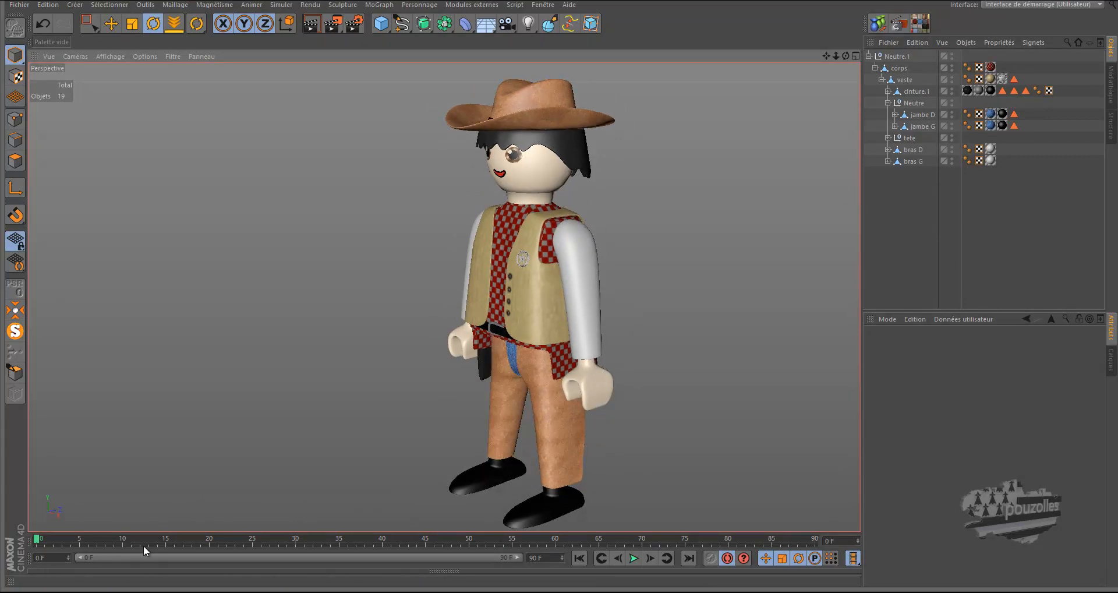
pyautogui.click(166, 541)
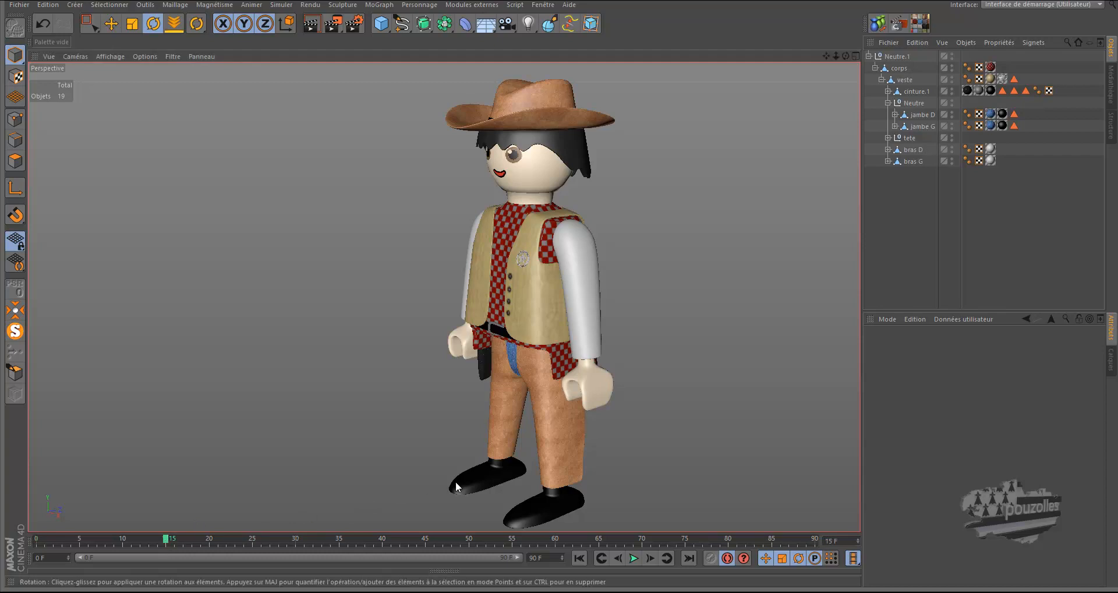
pyautogui.click(493, 478)
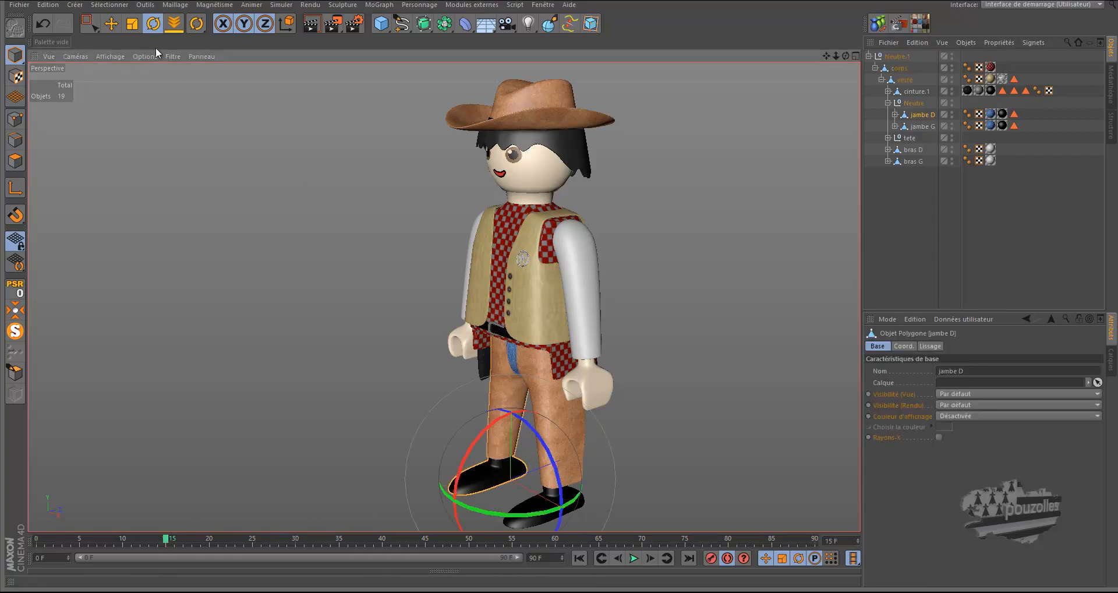
pyautogui.press('e')
pyautogui.moveTo(586, 447); pyautogui.dragTo(484, 506)
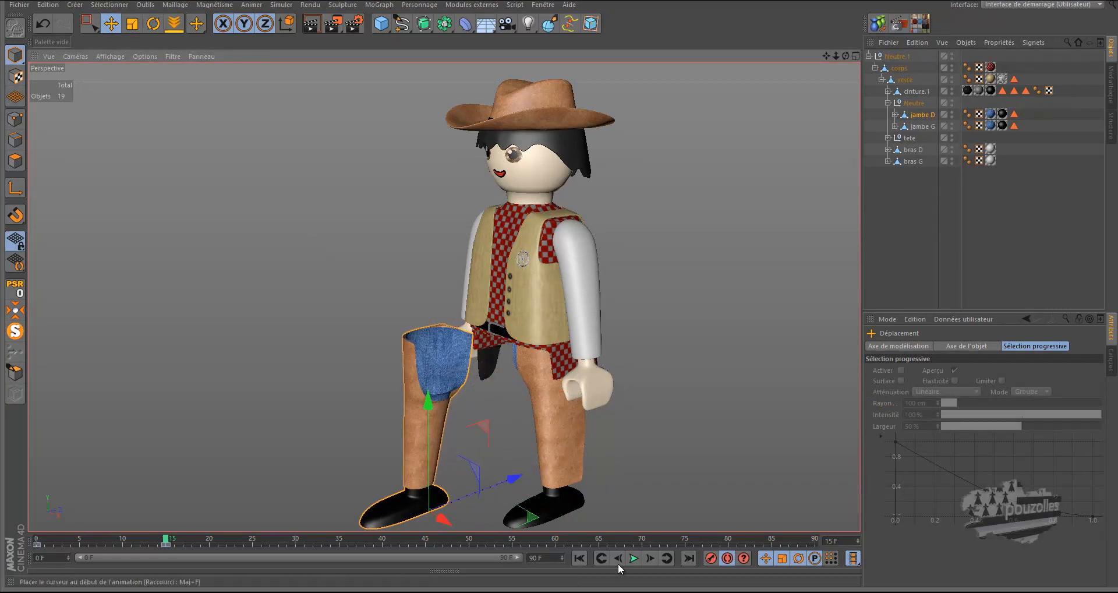
# Record a keyframe for jambe D at frame 15, select jambe G and return the timeline to frame 0
pyautogui.click(711, 558)
pyautogui.click(565, 499)
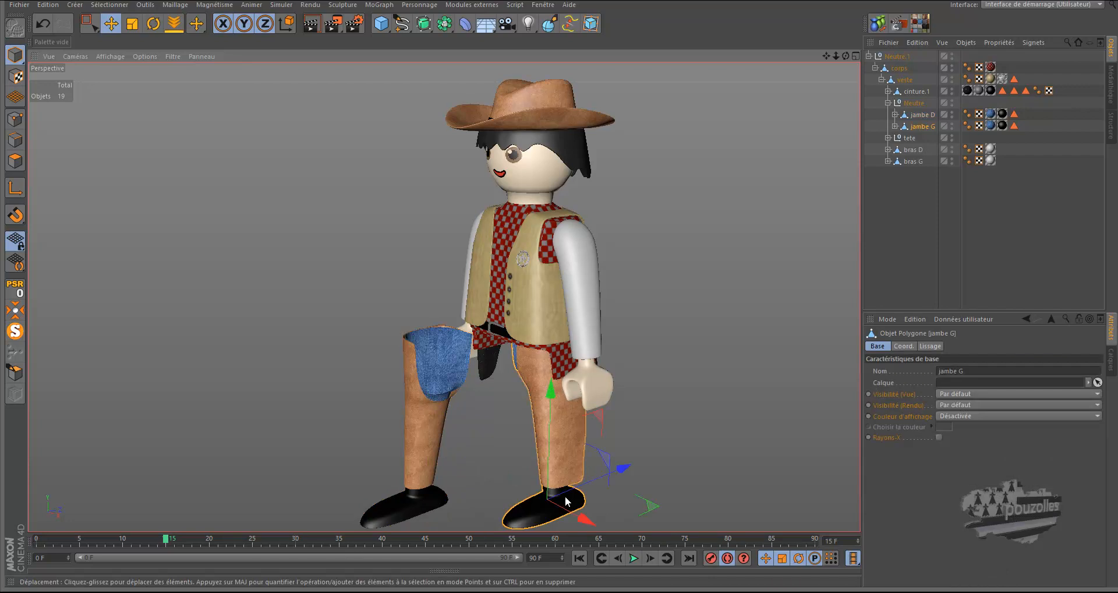
pyautogui.moveTo(167, 542); pyautogui.dragTo(37, 547)
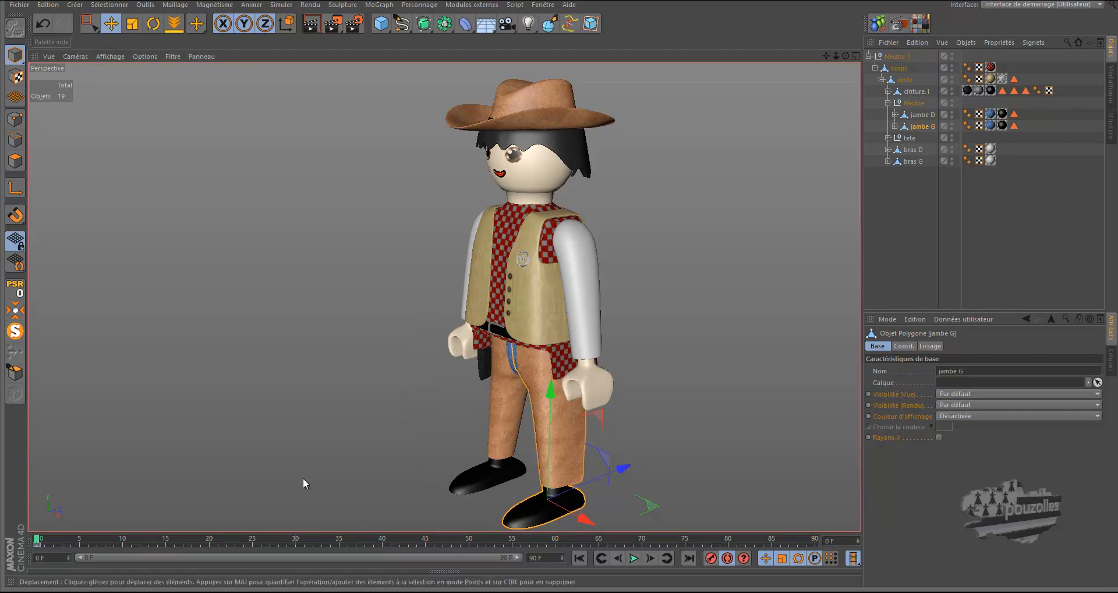
# Go to frame 30, move jambe G forward along its Z axis past the other leg and record a keyframe
pyautogui.moveTo(37, 542); pyautogui.dragTo(298, 540)
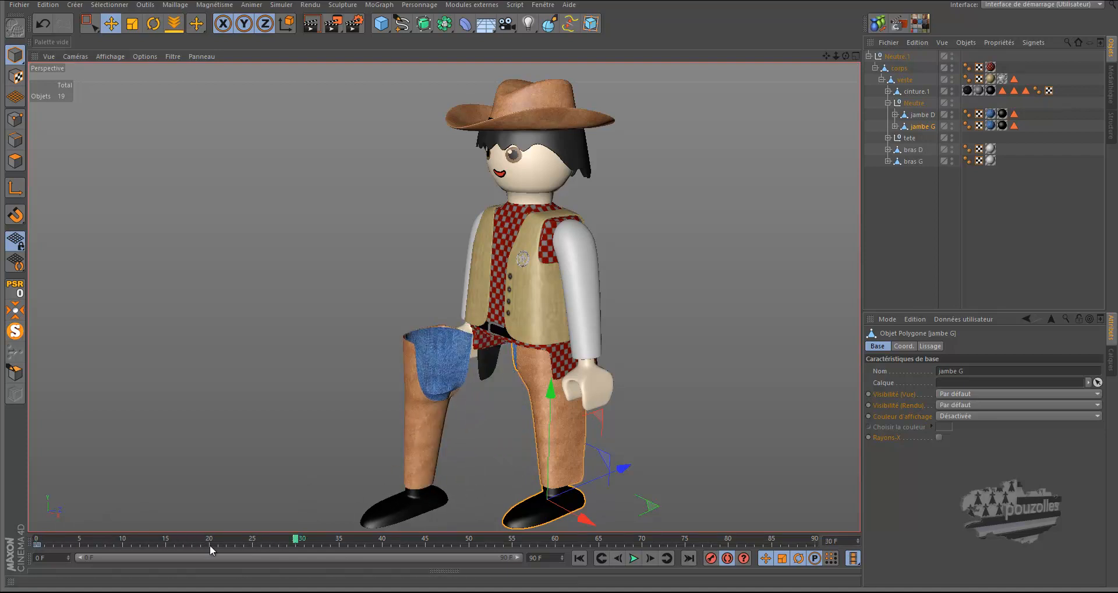
pyautogui.scroll(-2, 357, 260)
pyautogui.scroll(-1, 356, 263)
pyautogui.moveTo(585, 431); pyautogui.dragTo(378, 487)
pyautogui.click(710, 557)
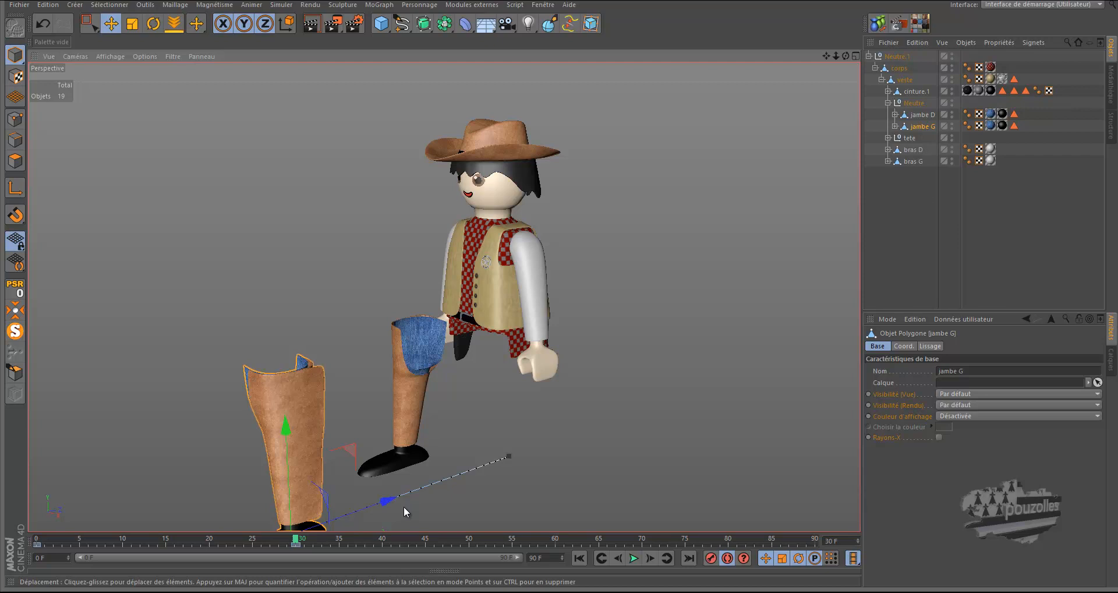
# Undo the leg movements and their keyframes, return the timeline to frame 0 and deselect the leg
pyautogui.click(44, 25)
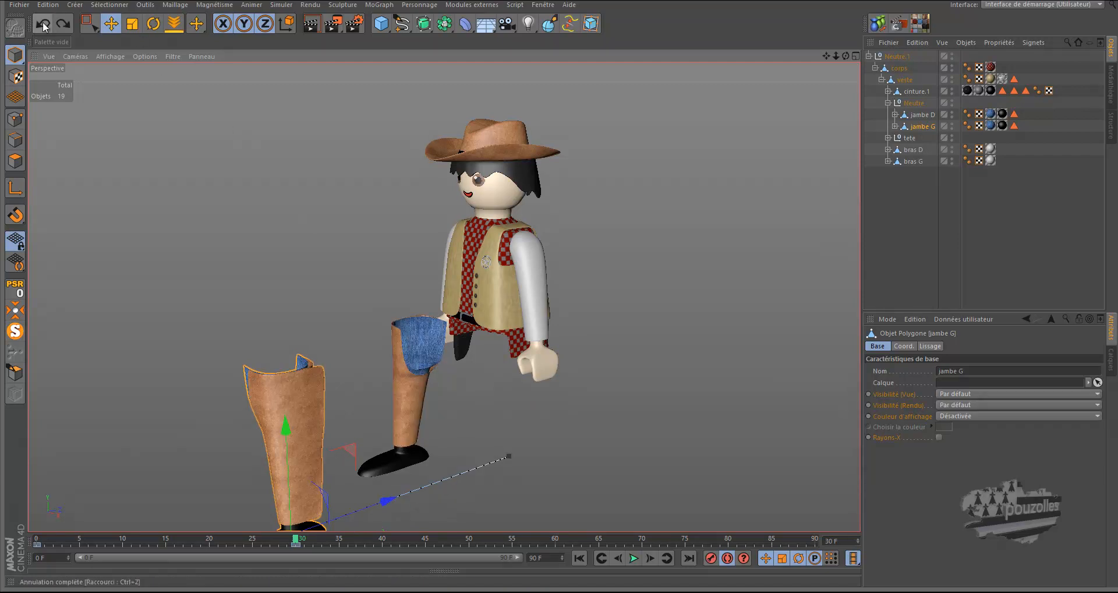
pyautogui.click(44, 25)
pyautogui.click(44, 25)
pyautogui.click(45, 25)
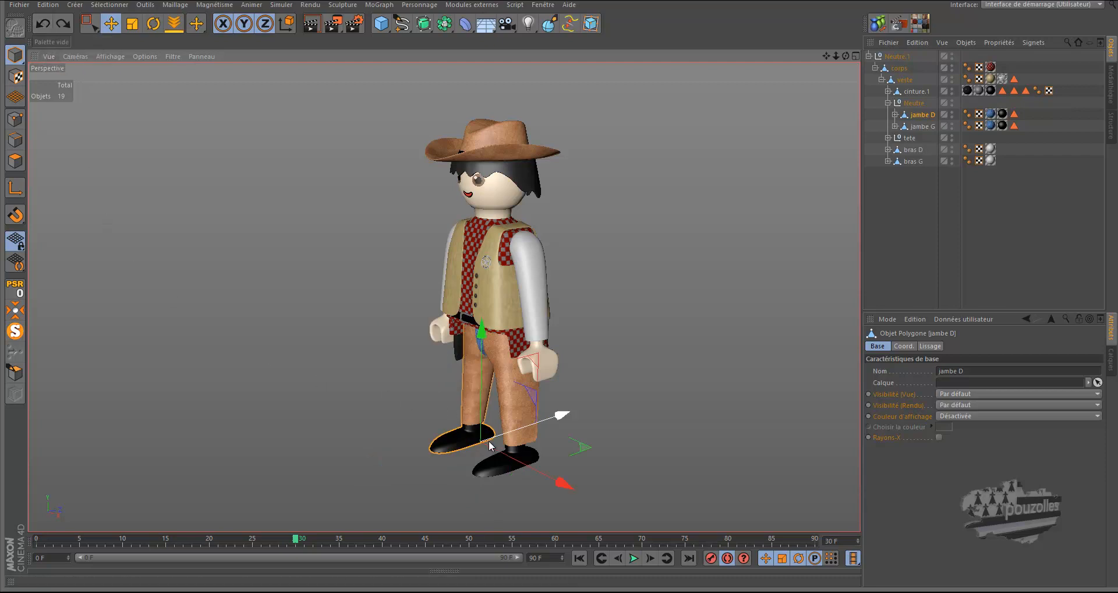
pyautogui.moveTo(295, 543); pyautogui.dragTo(34, 538)
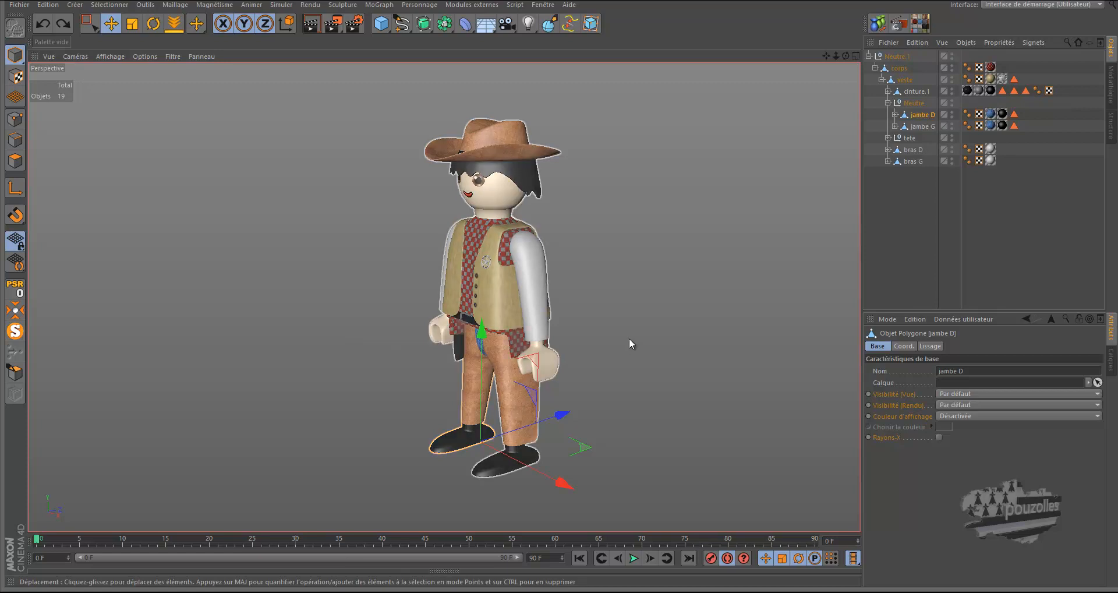
pyautogui.click(657, 308)
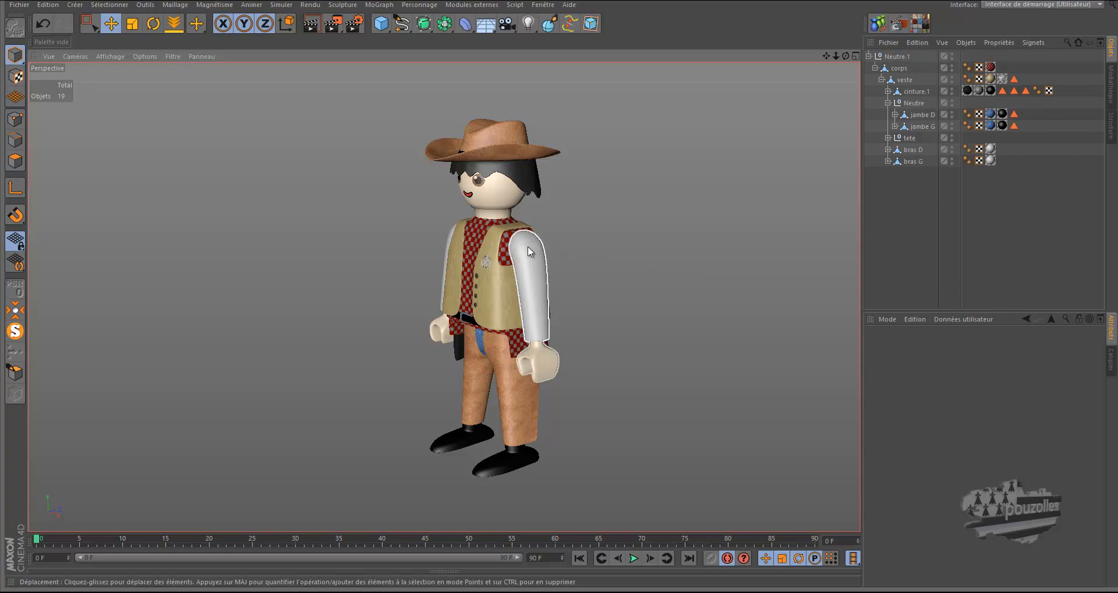
# Examine the cowboy's separate parts by selecting the veste, both legs, chapeau, chevelure and visage in turn, and deselect everything
pyautogui.click(490, 254)
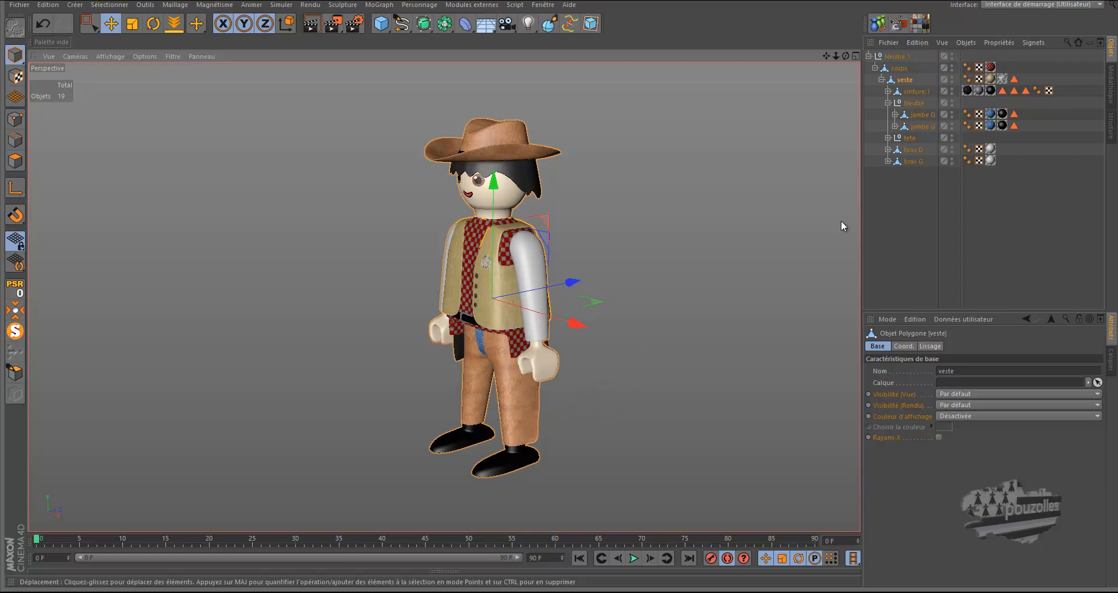
pyautogui.click(521, 412)
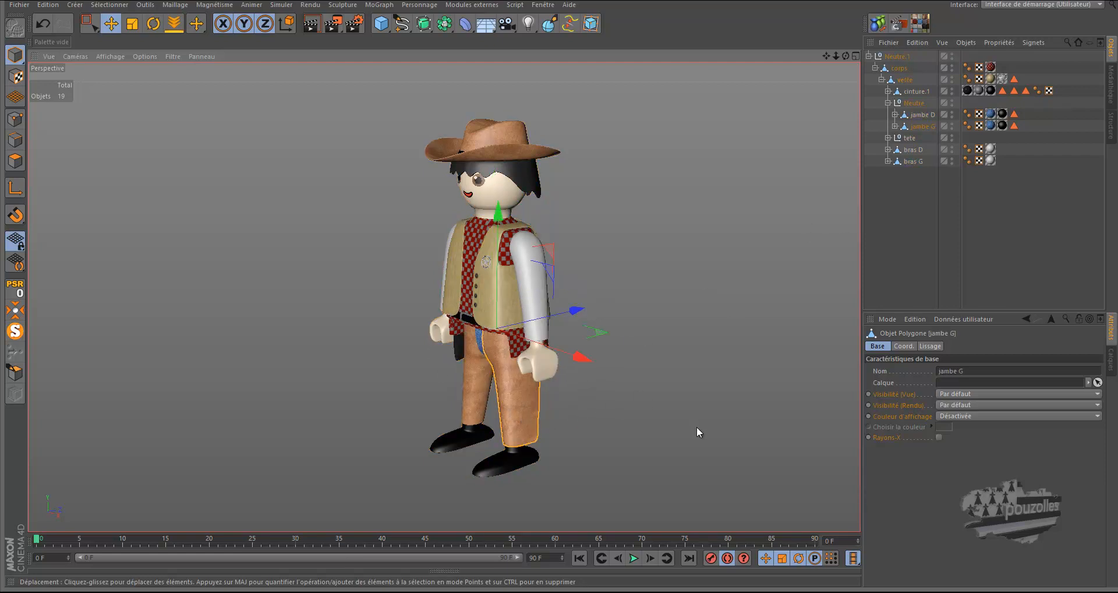
pyautogui.click(462, 399)
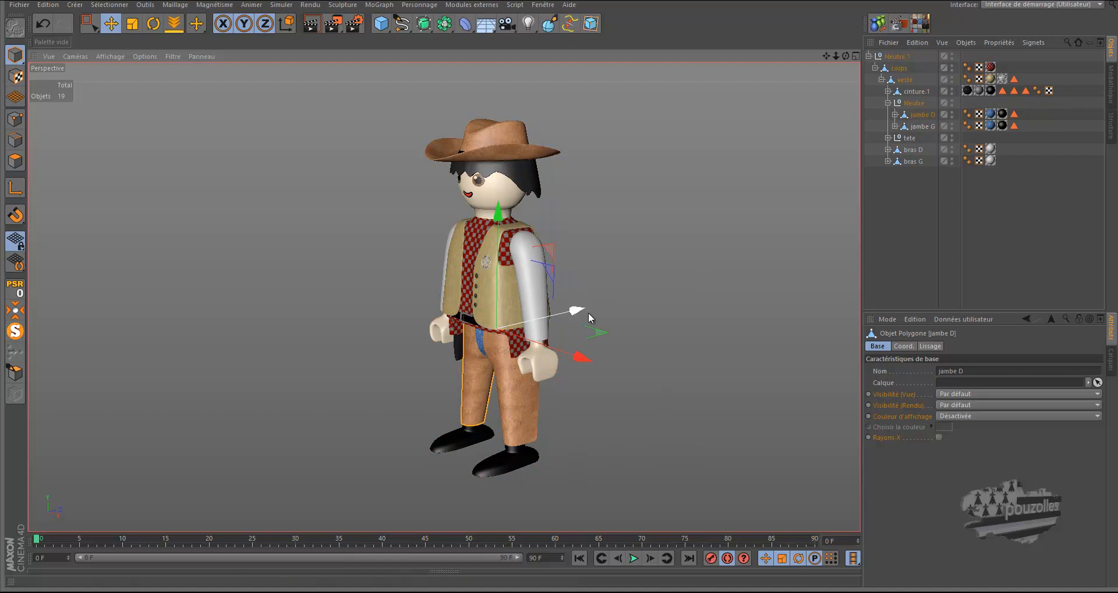
pyautogui.click(498, 137)
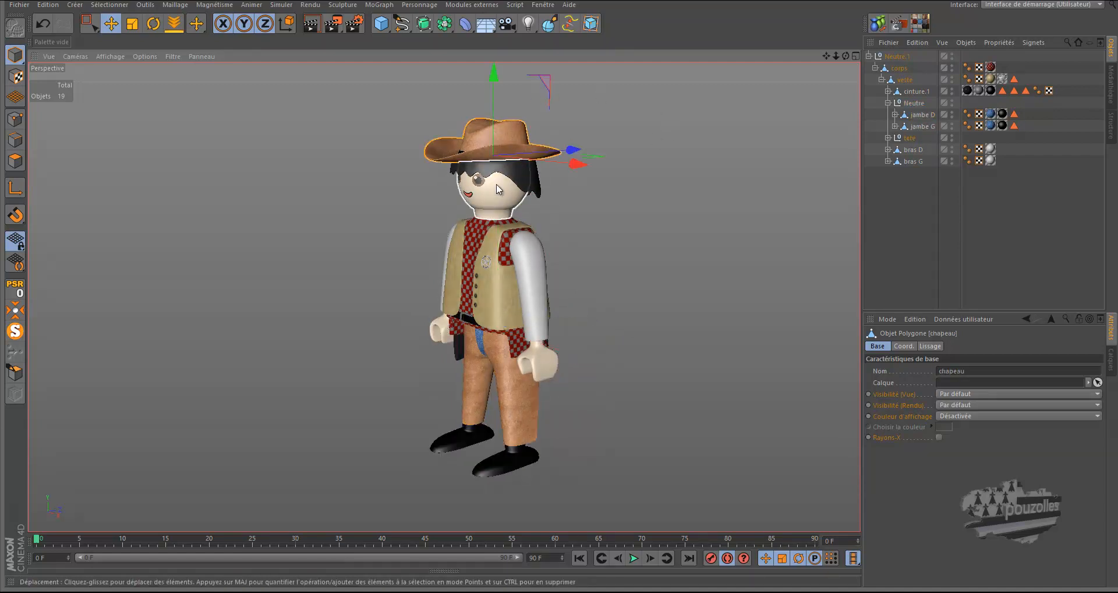
pyautogui.click(508, 174)
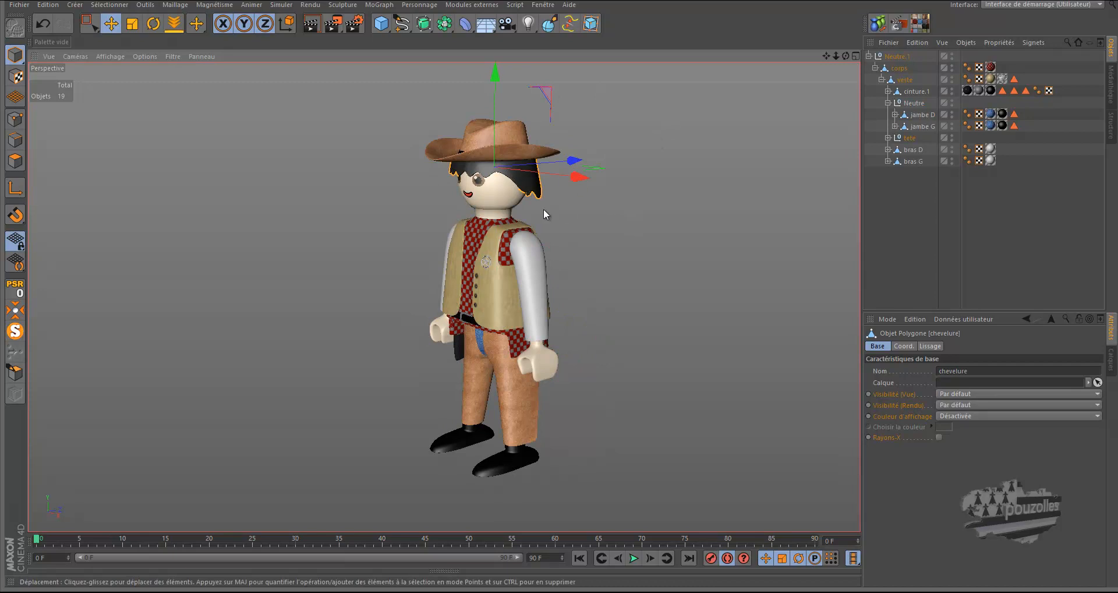
pyautogui.click(500, 196)
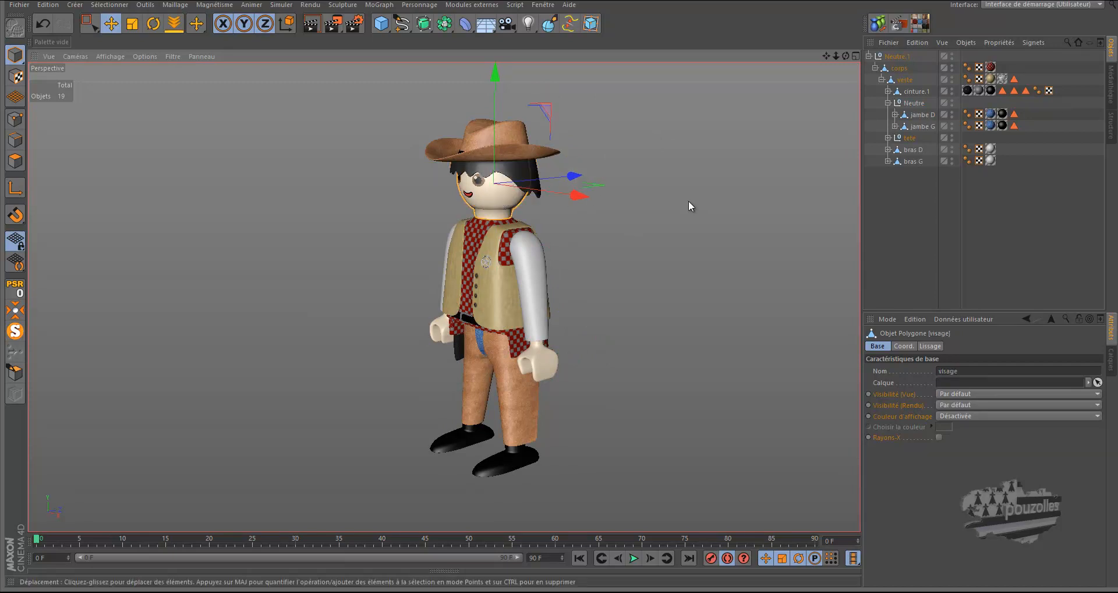
pyautogui.click(631, 333)
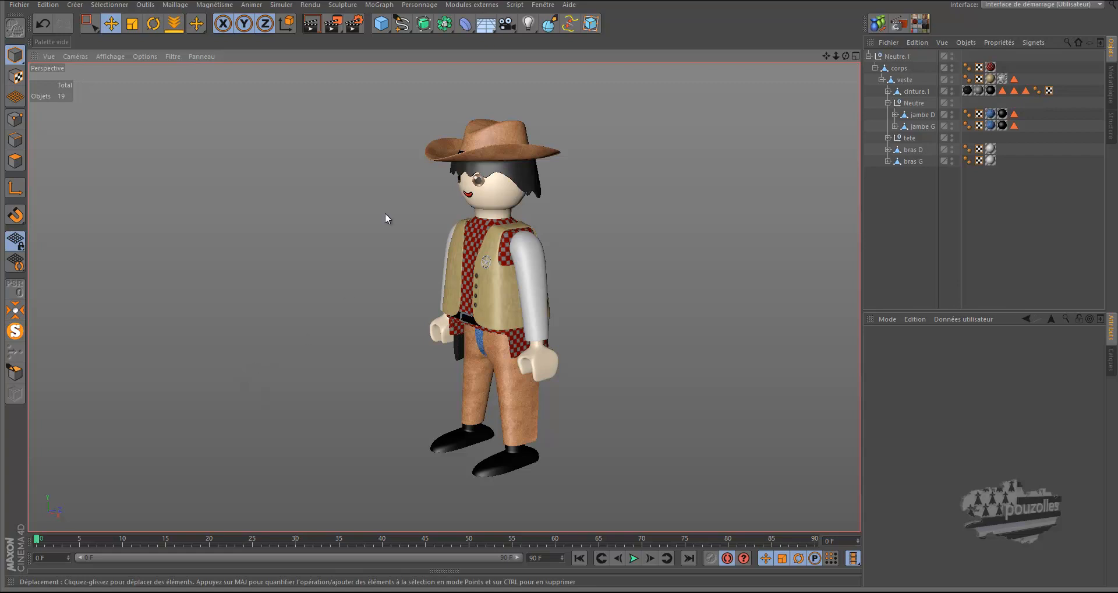
pyautogui.click(496, 299)
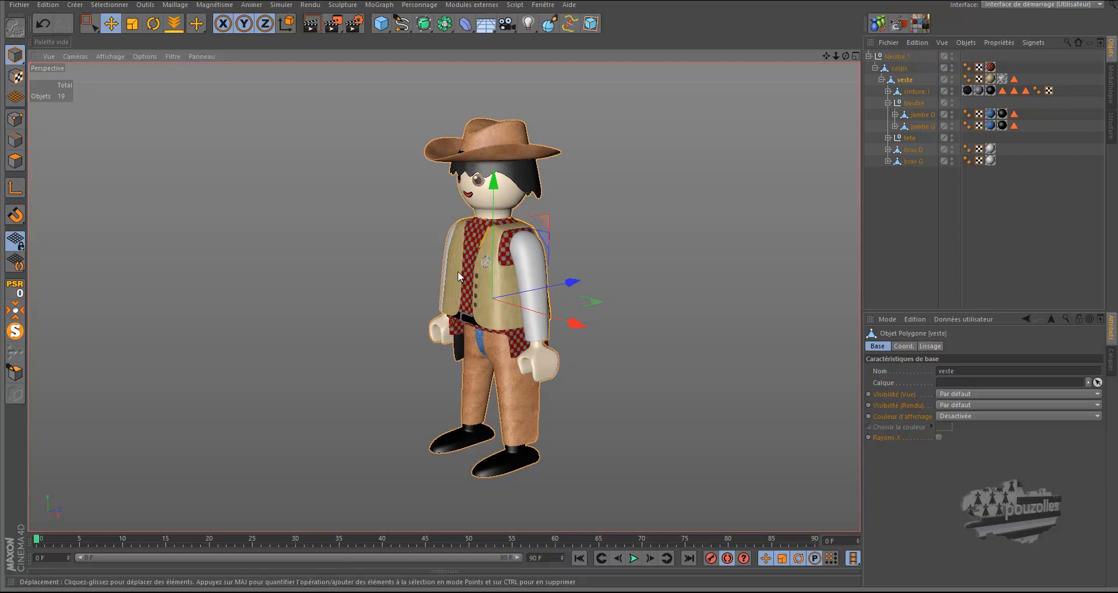
pyautogui.click(306, 266)
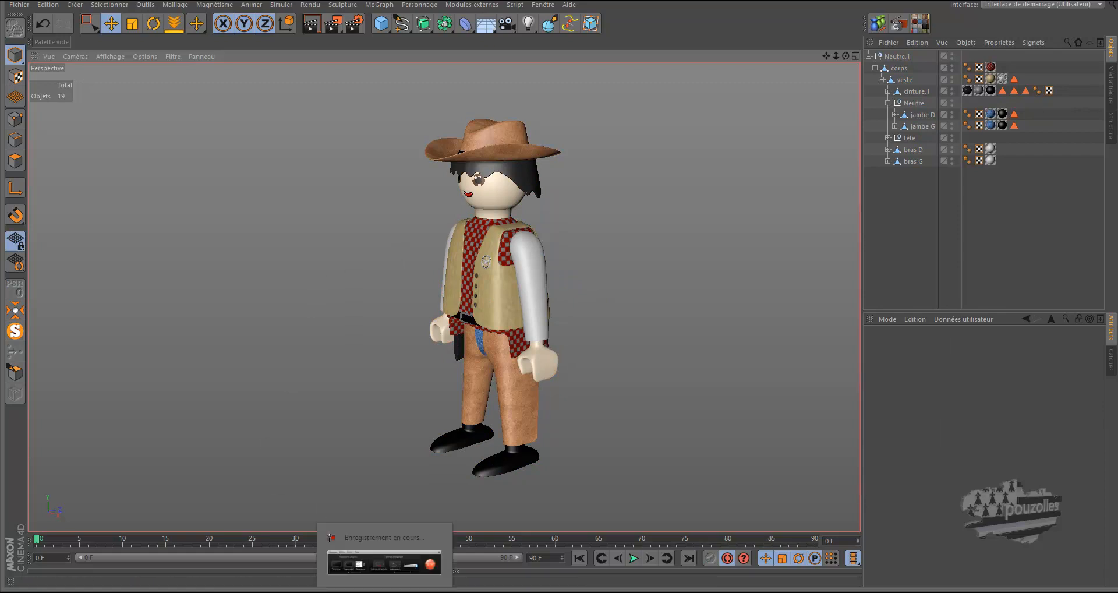
# Switch to the browser and play "tuto c4d modelisation d'un legoman partie 2" muted, viewing it full screen before returning to the page
pyautogui.click(385, 589)
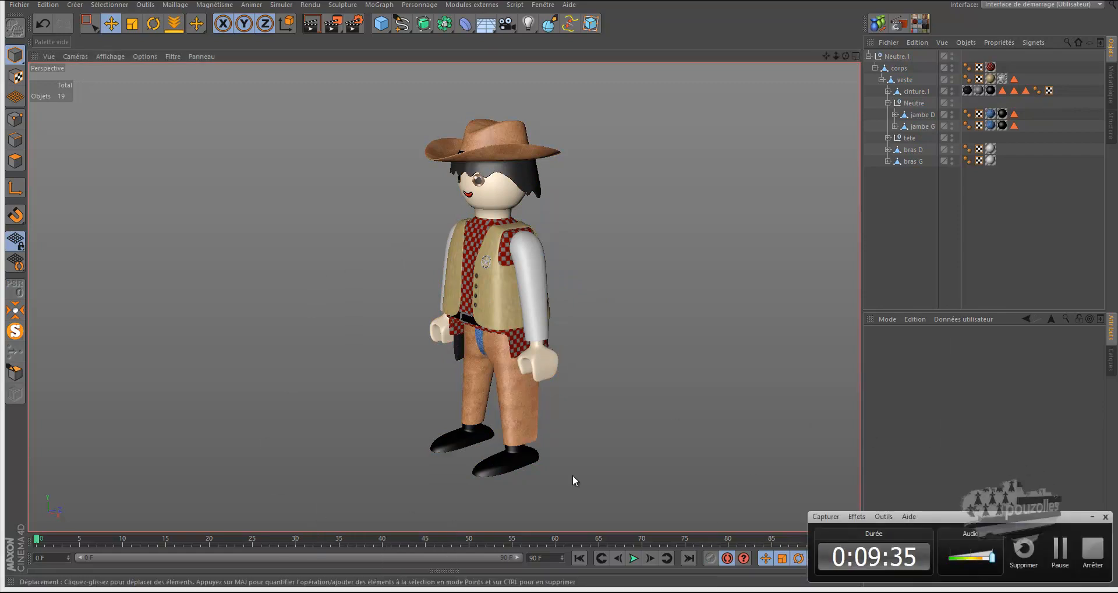
pyautogui.moveTo(76, 590)
pyautogui.click(76, 544)
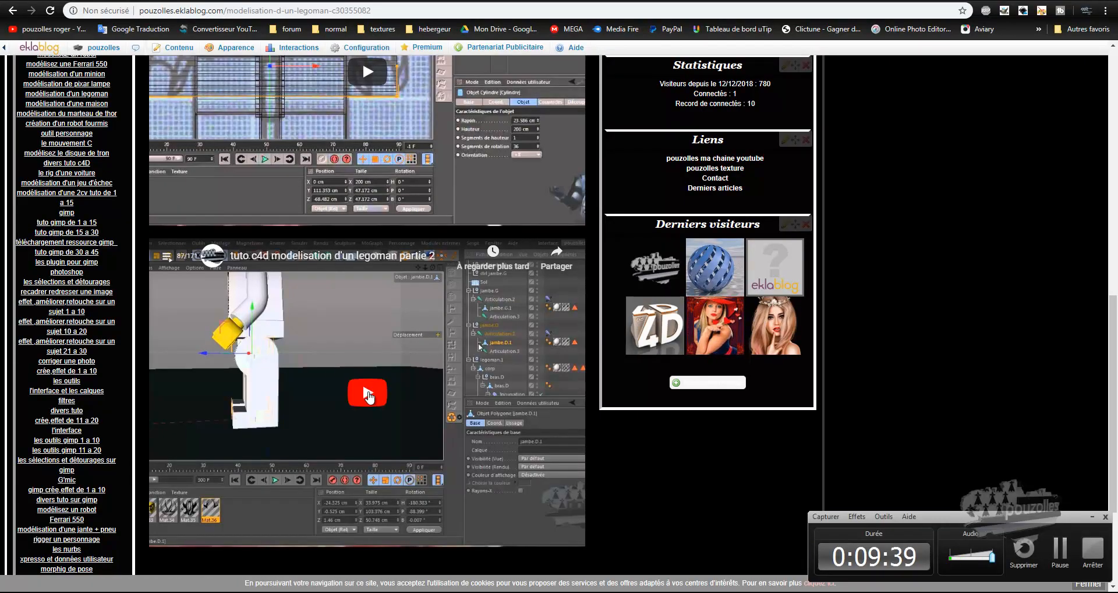
pyautogui.click(371, 390)
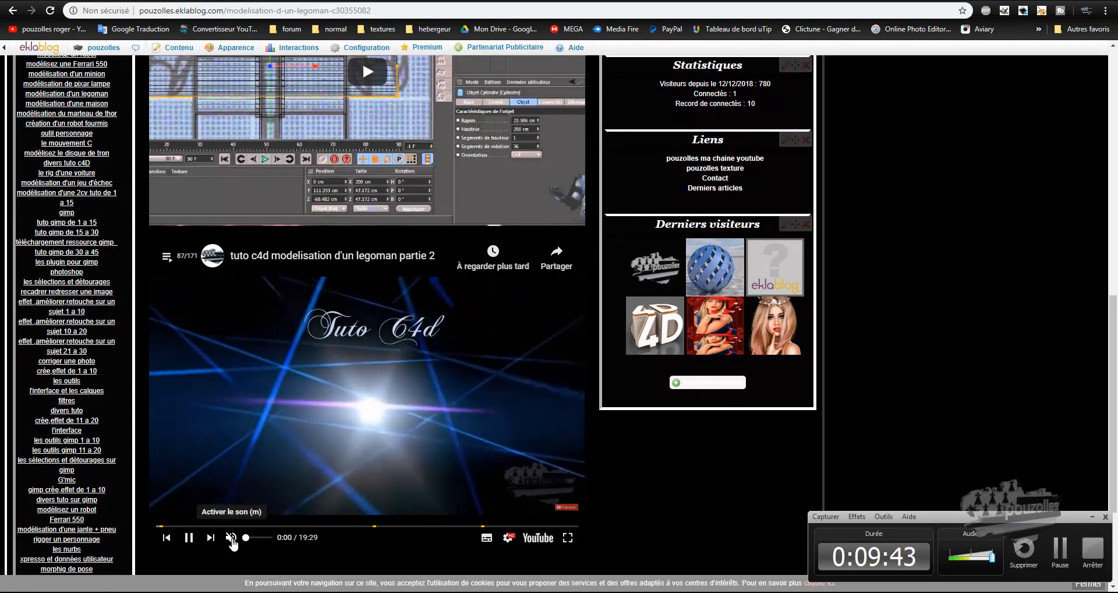
pyautogui.click(233, 540)
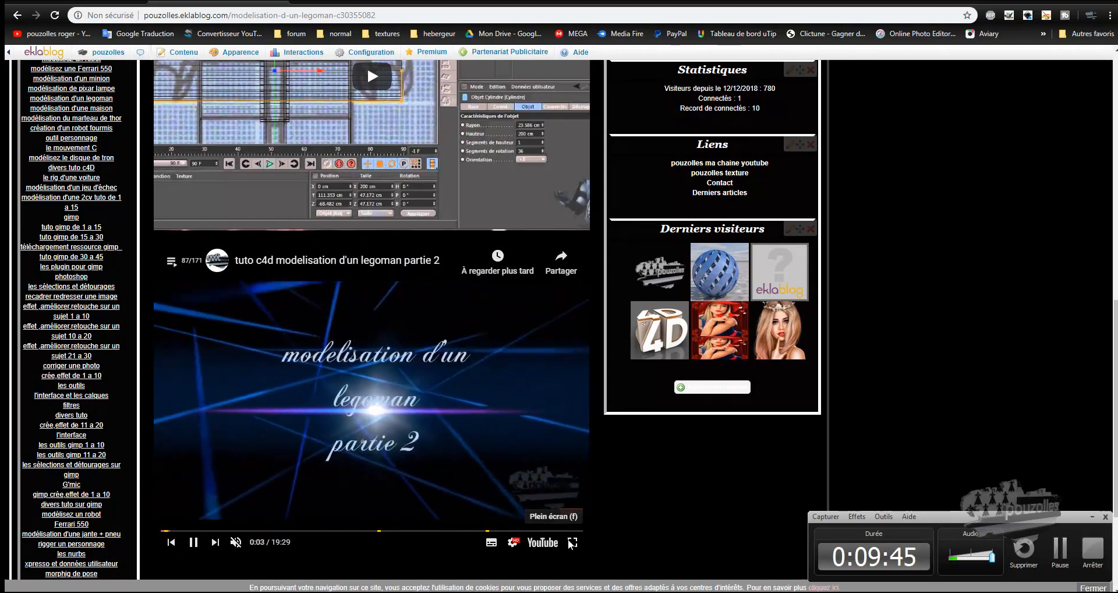
pyautogui.click(568, 537)
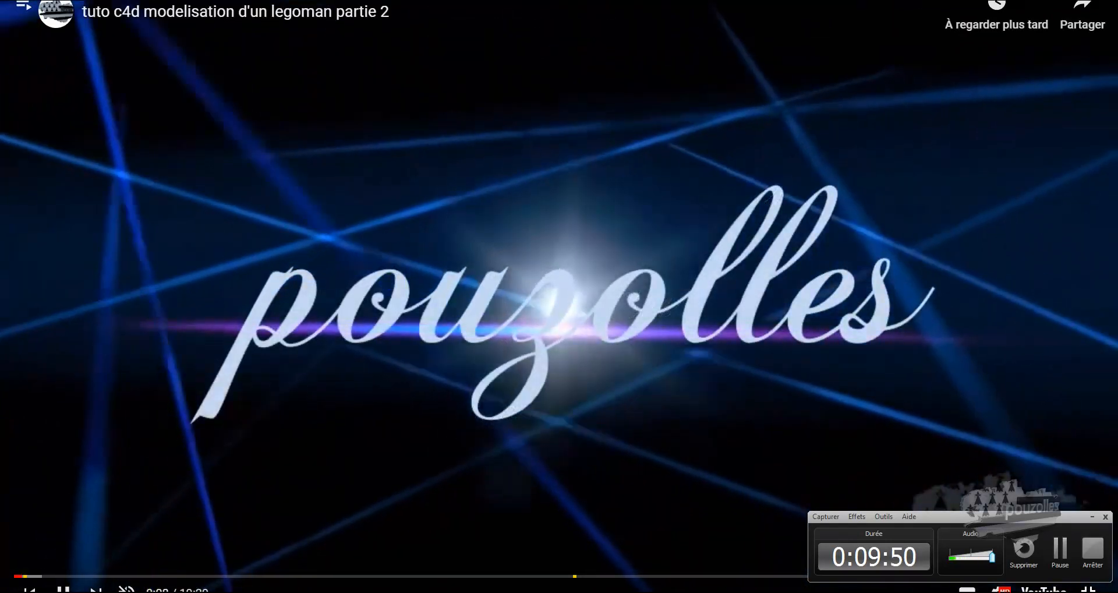
pyautogui.press('Escape')
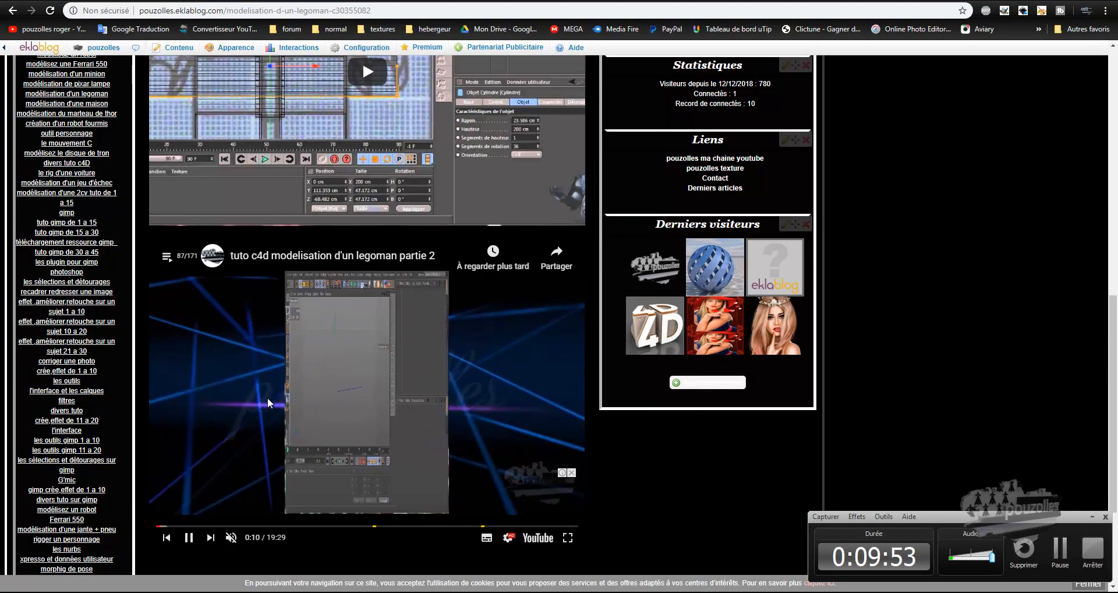
# Pause the legoman video and dismiss the suggested videos and the advertisement covering it
pyautogui.click(295, 374)
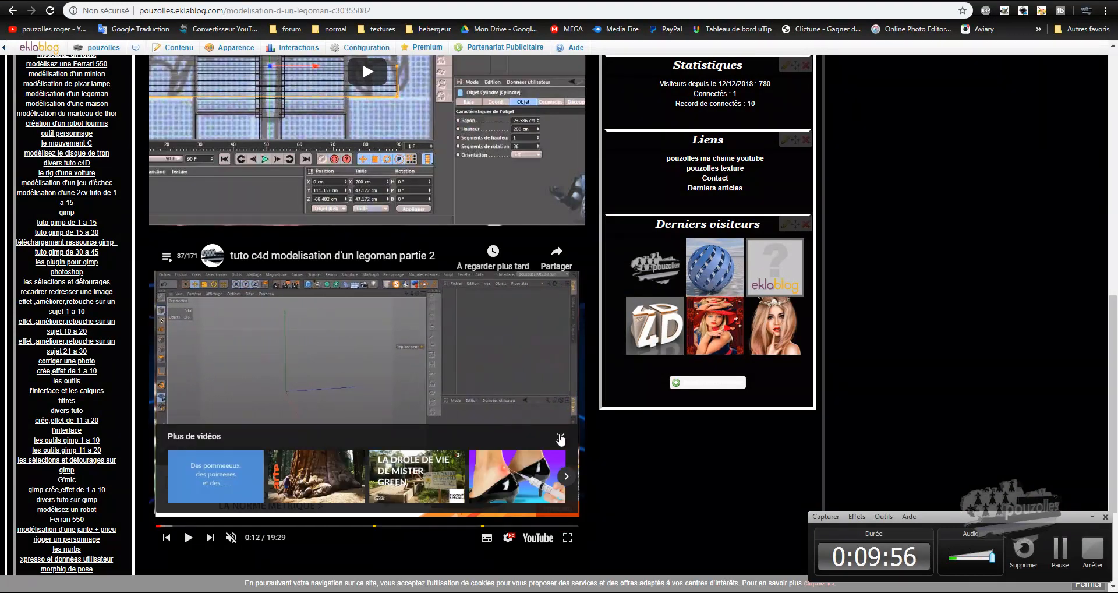
pyautogui.click(561, 437)
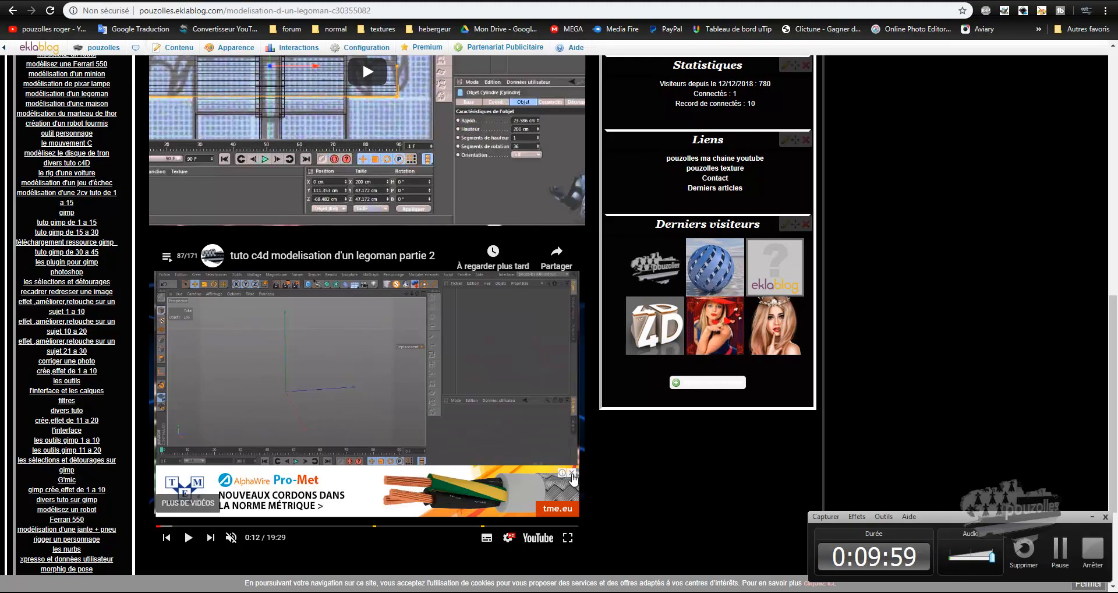
pyautogui.click(572, 472)
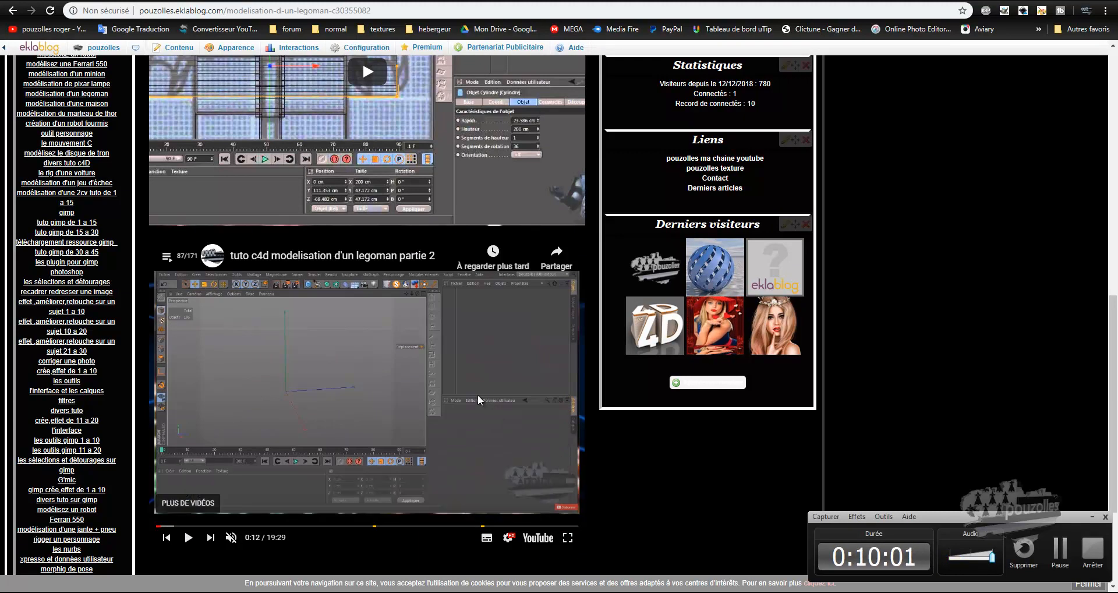